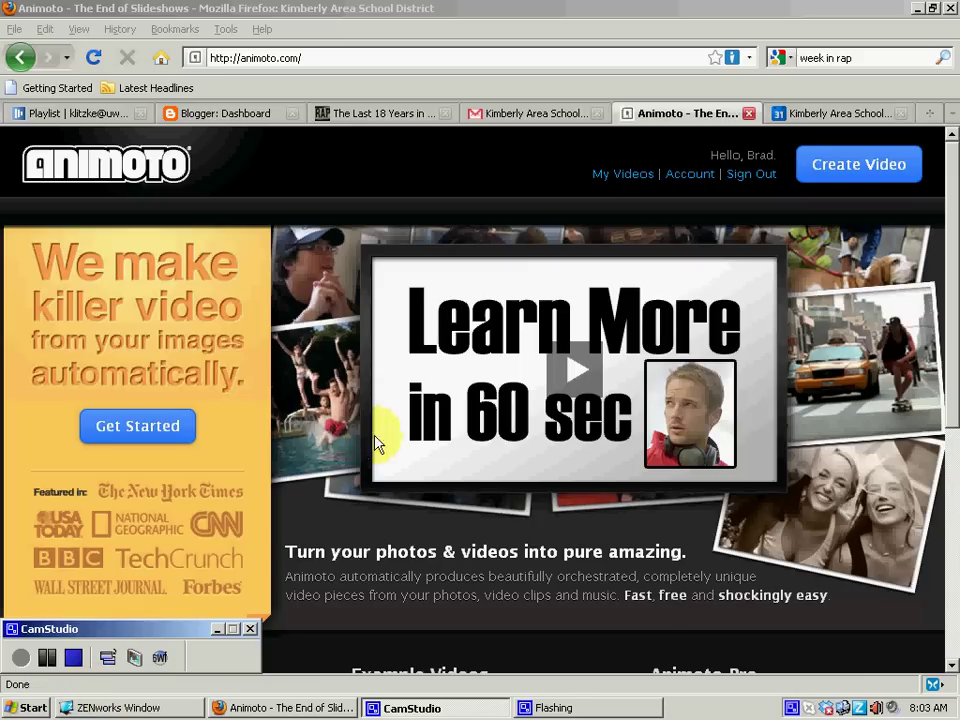
Start a new video and scroll down to the Styles gallery showing Air, Water, Fire and Simplicity.
{"action": "left_click", "coordinate": [868, 166]}
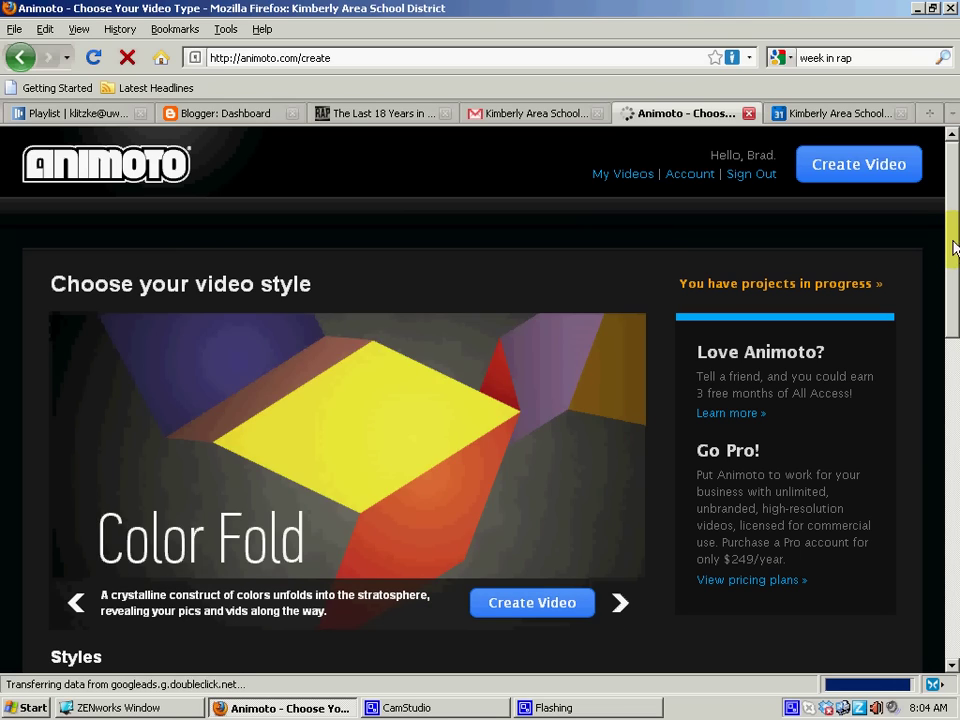
{"action": "left_click_drag", "start_coordinate": [951, 246], "coordinate": [952, 442]}
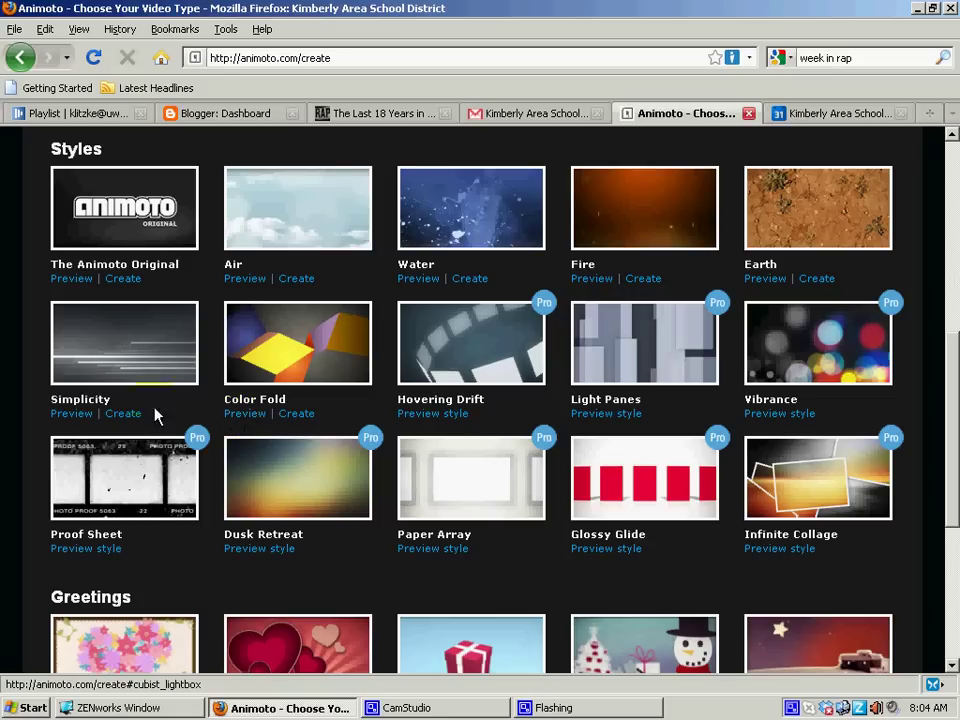
Start a video in The Animoto Original style and upload all 11 images from Desktop > sharks.
{"action": "left_click", "coordinate": [127, 283]}
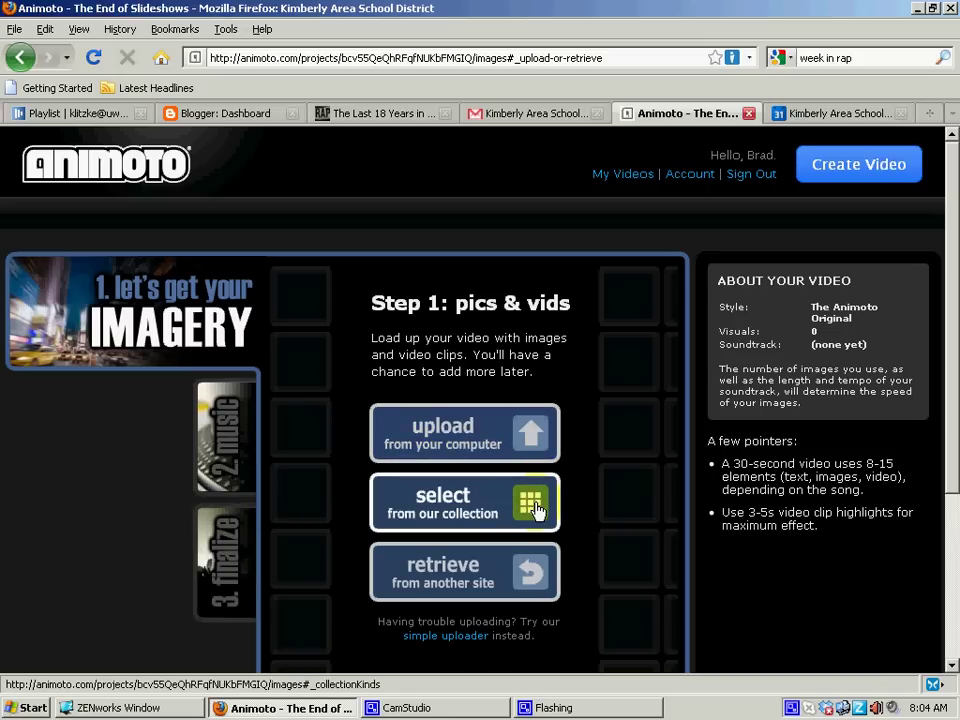
{"action": "left_click", "coordinate": [519, 445]}
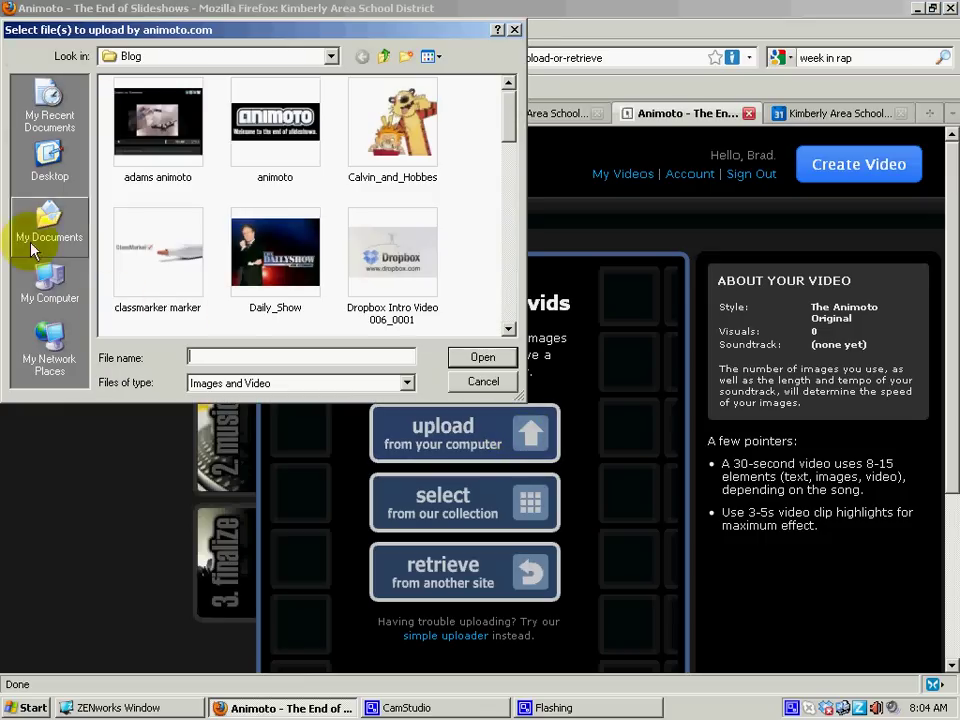
{"action": "left_click", "coordinate": [48, 155]}
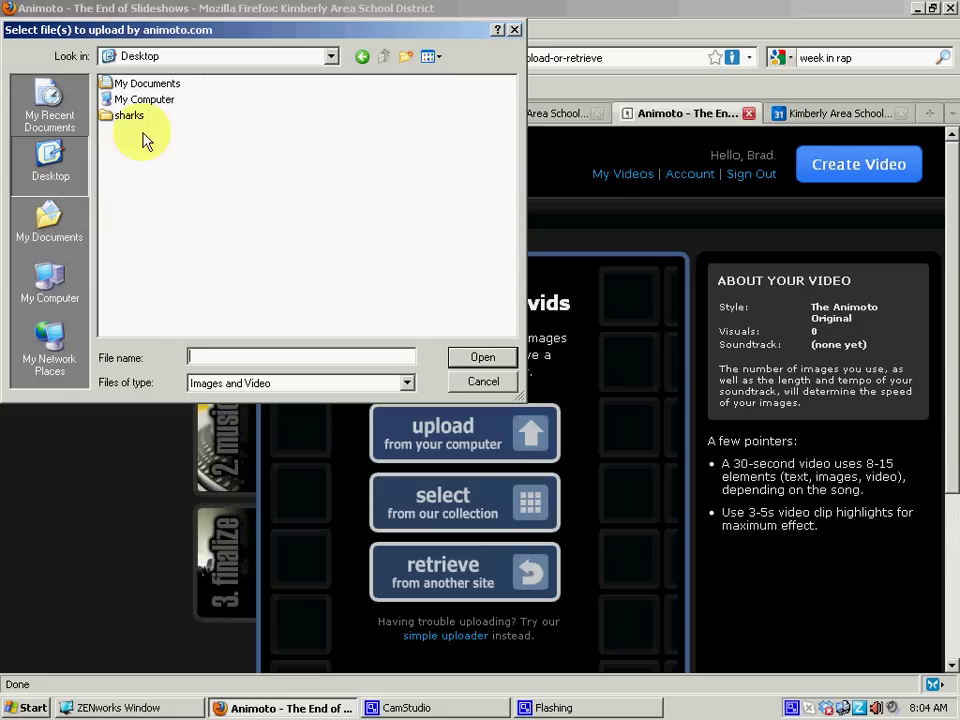
{"action": "double_click", "coordinate": [125, 115]}
{"action": "left_click", "coordinate": [140, 84]}
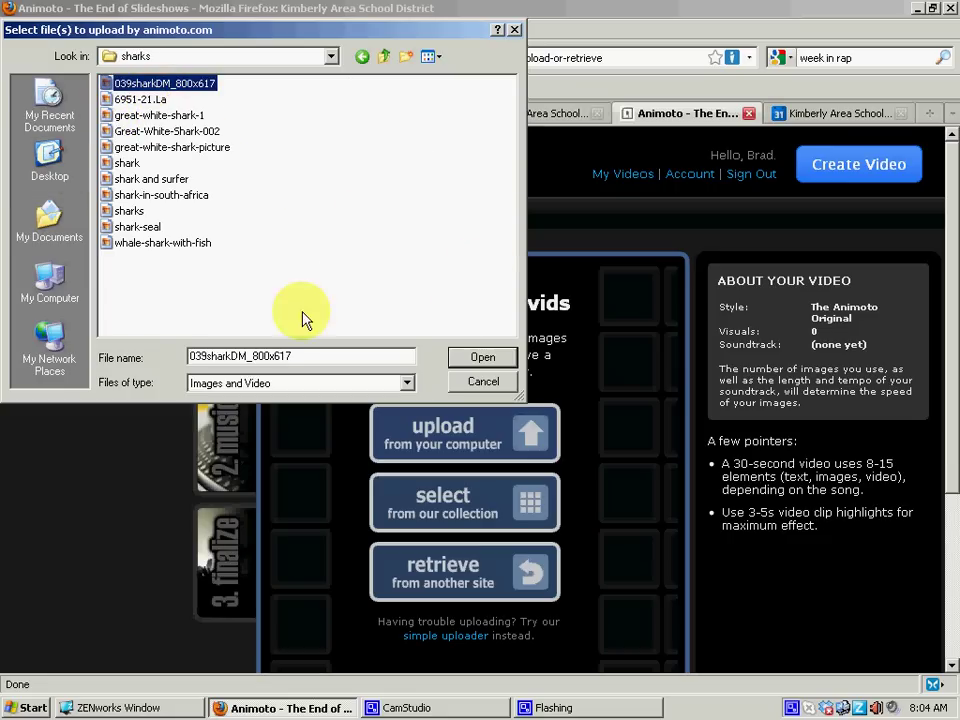
{"action": "left_click", "coordinate": [165, 242], "text": "shift"}
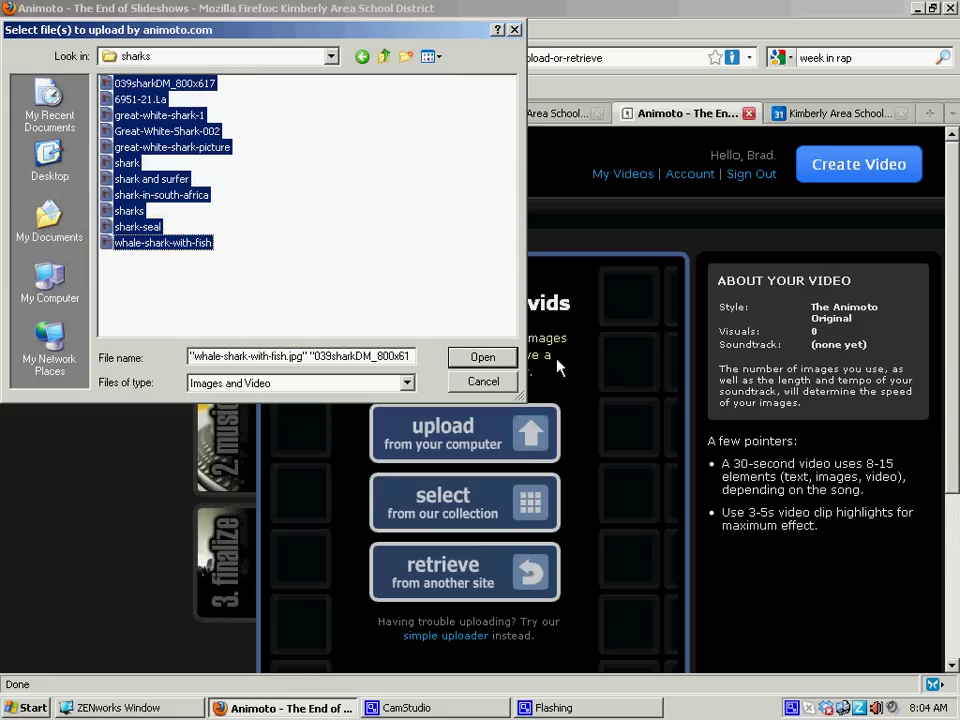
{"action": "left_click", "coordinate": [483, 357]}
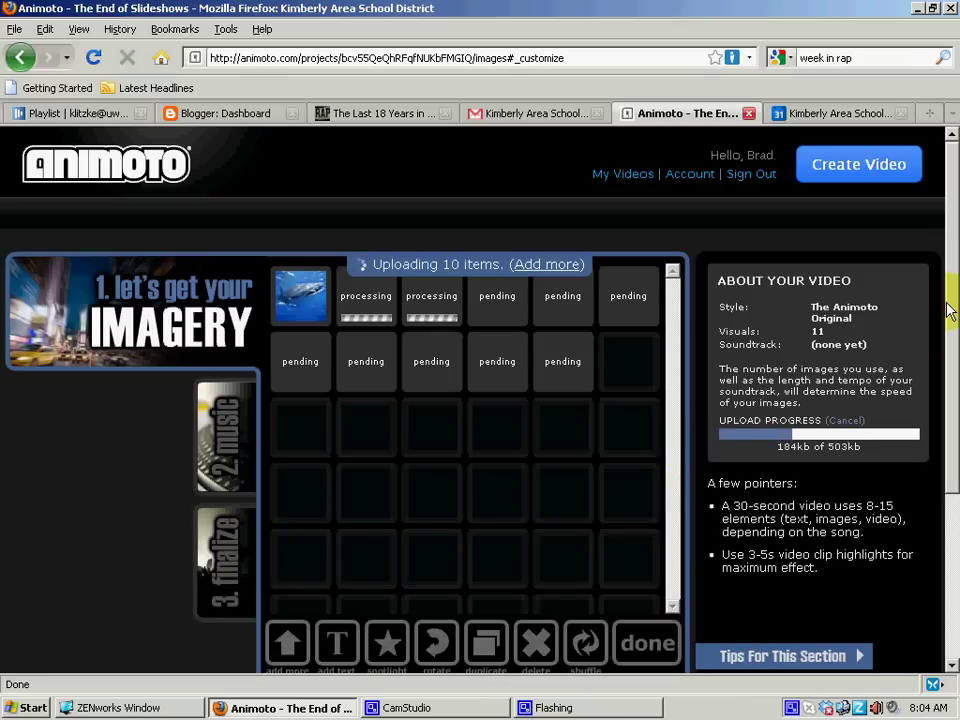
{"action": "left_click_drag", "start_coordinate": [950, 312], "coordinate": [950, 350]}
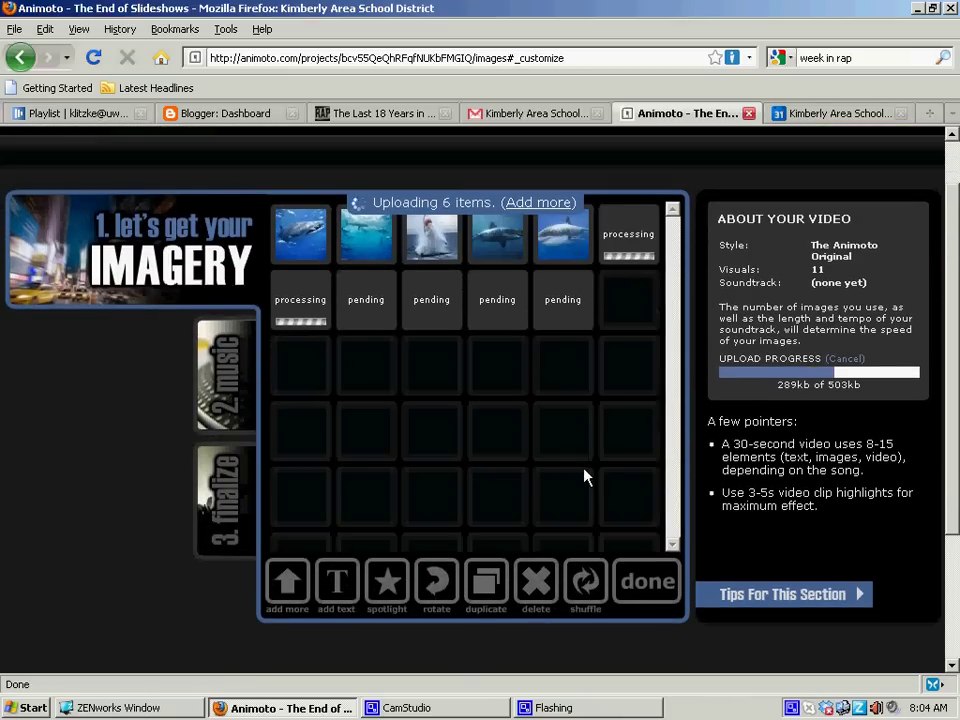
Add a text slide with main title 'Sharks' and subtitle 'More than a week on Discovery'.
{"action": "left_click", "coordinate": [337, 590]}
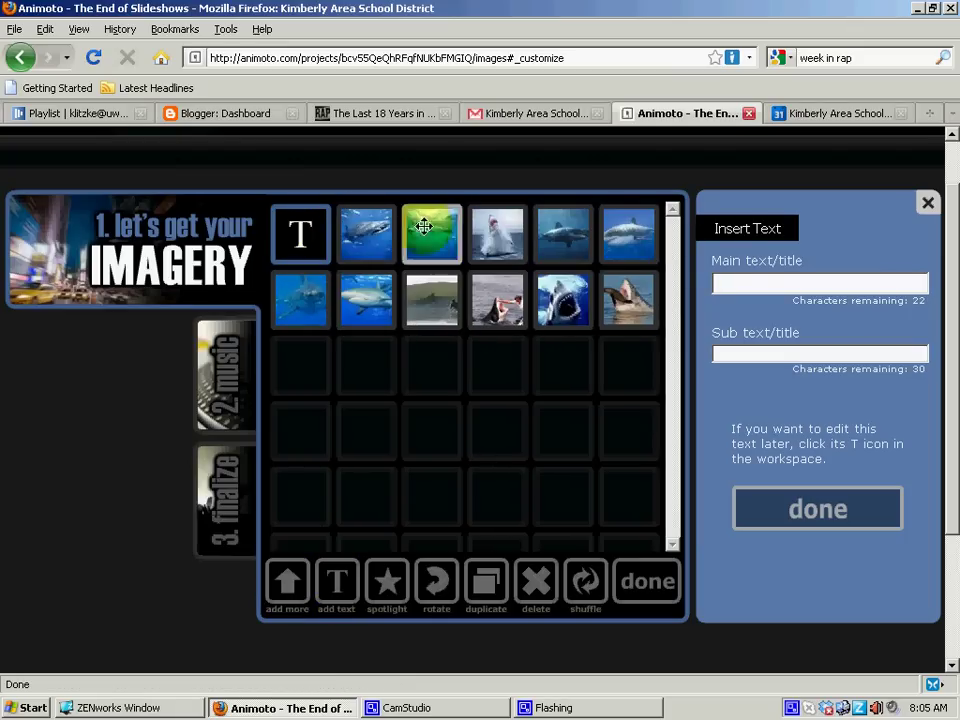
{"action": "left_click", "coordinate": [755, 287]}
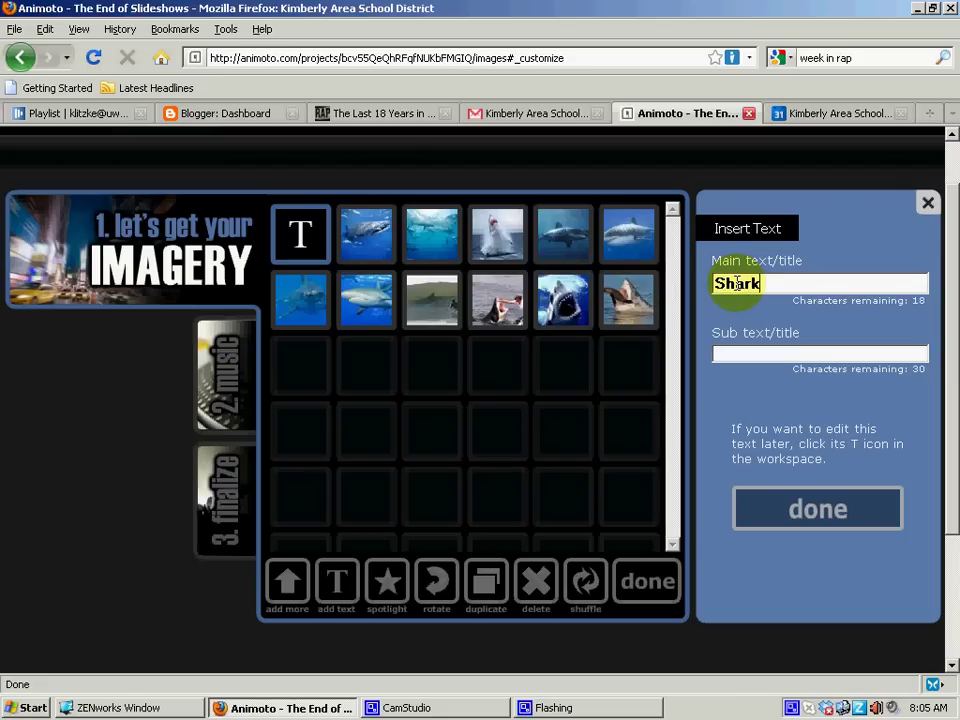
{"action": "left_click", "coordinate": [758, 354]}
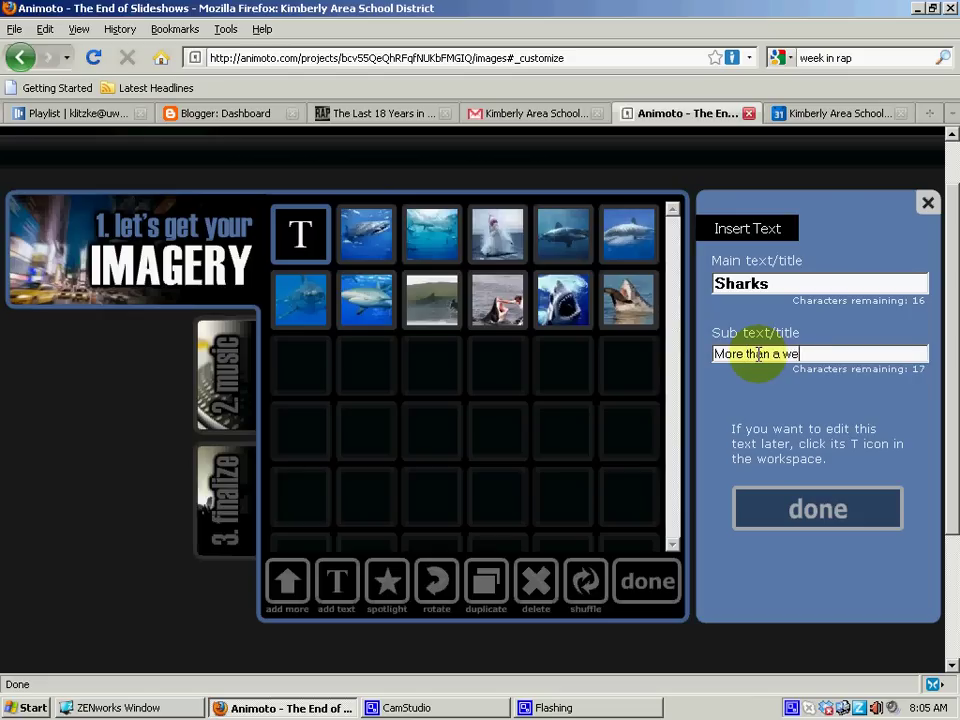
{"action": "type", "text": "More than a week on Discovery"}
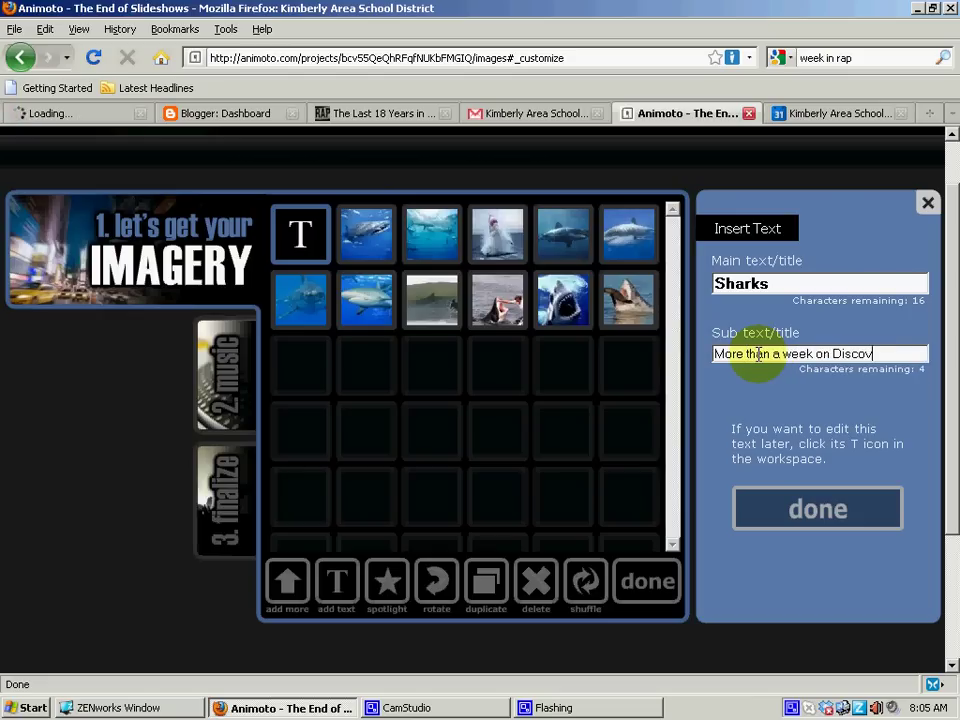
{"action": "left_click", "coordinate": [855, 510]}
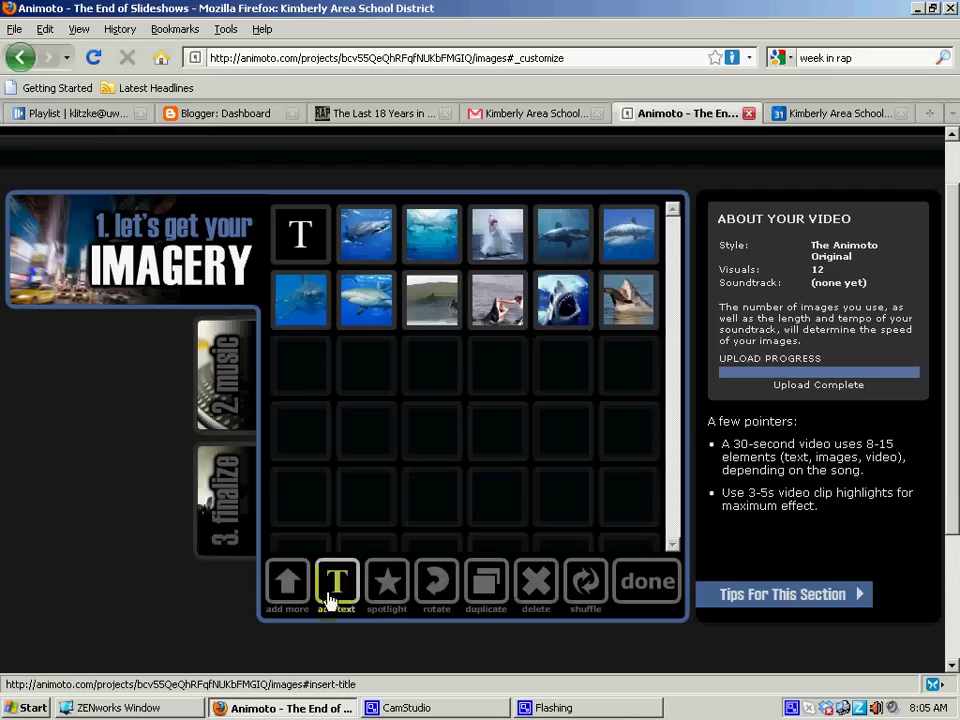
Spotlight the photo of the great white shark breaching the water.
{"action": "left_click", "coordinate": [497, 233]}
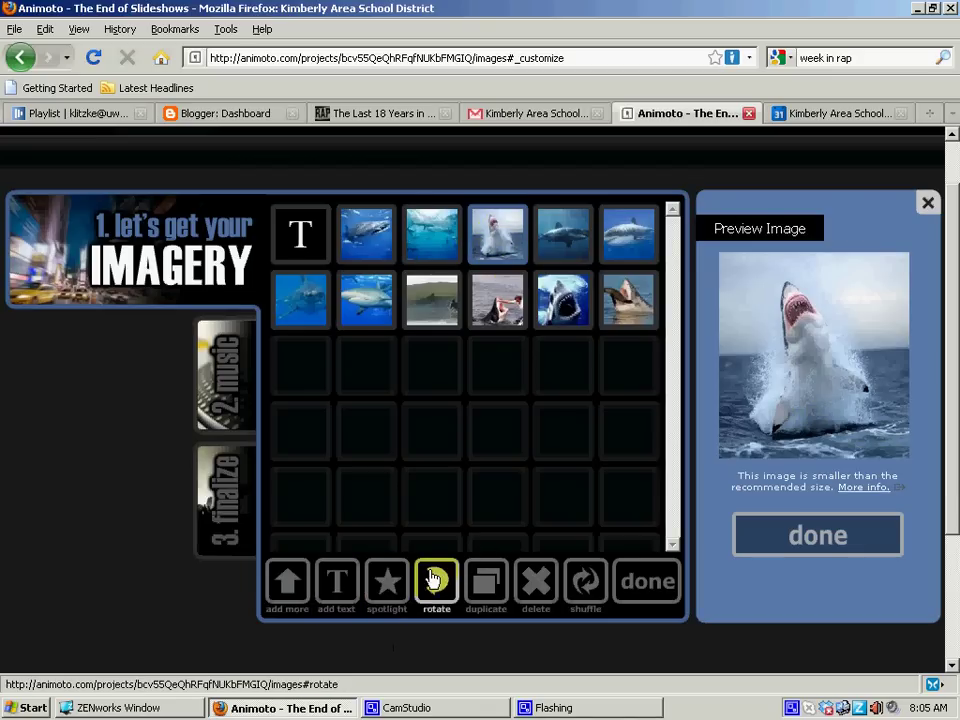
{"action": "left_click", "coordinate": [390, 592]}
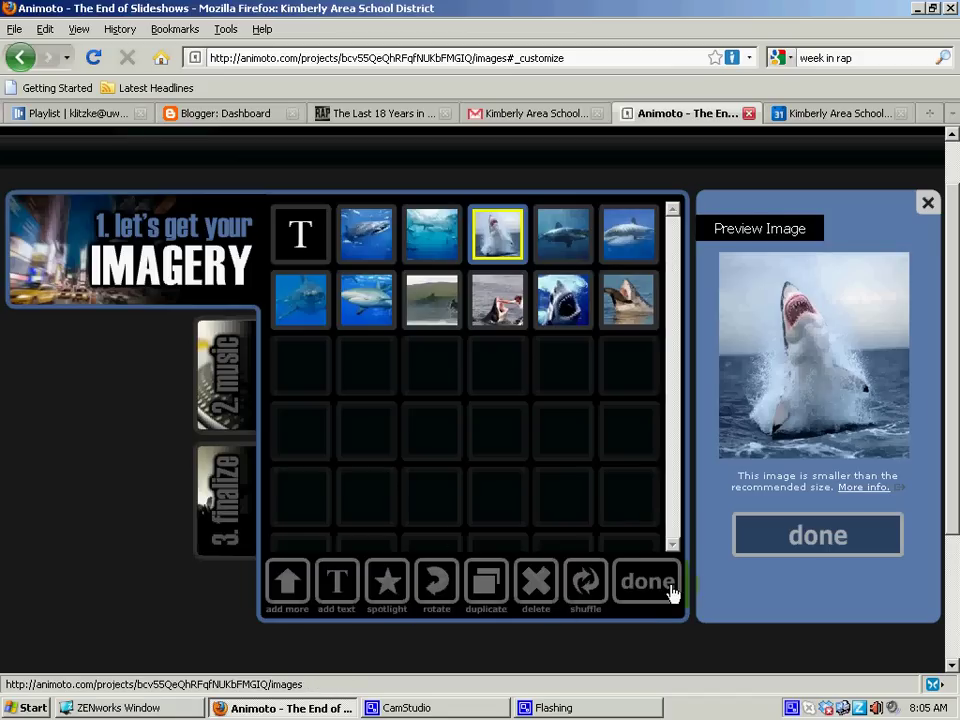
Add the number 8 countdown clip from Animoto's Effects footage collection to the video.
{"action": "left_click", "coordinate": [278, 591]}
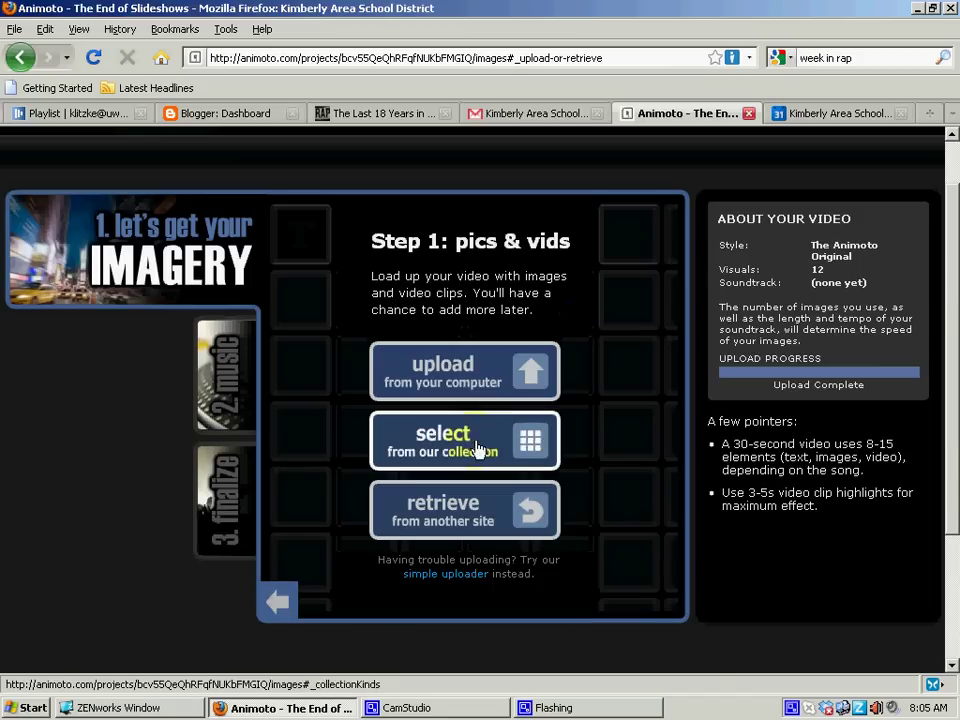
{"action": "left_click", "coordinate": [452, 384]}
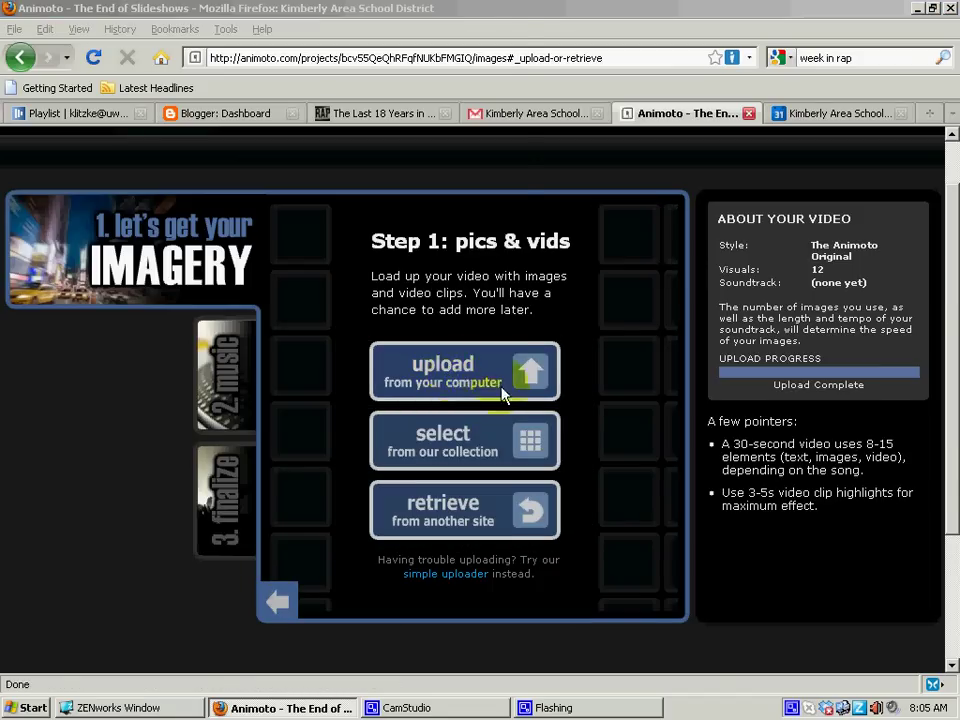
{"action": "left_click", "coordinate": [484, 383]}
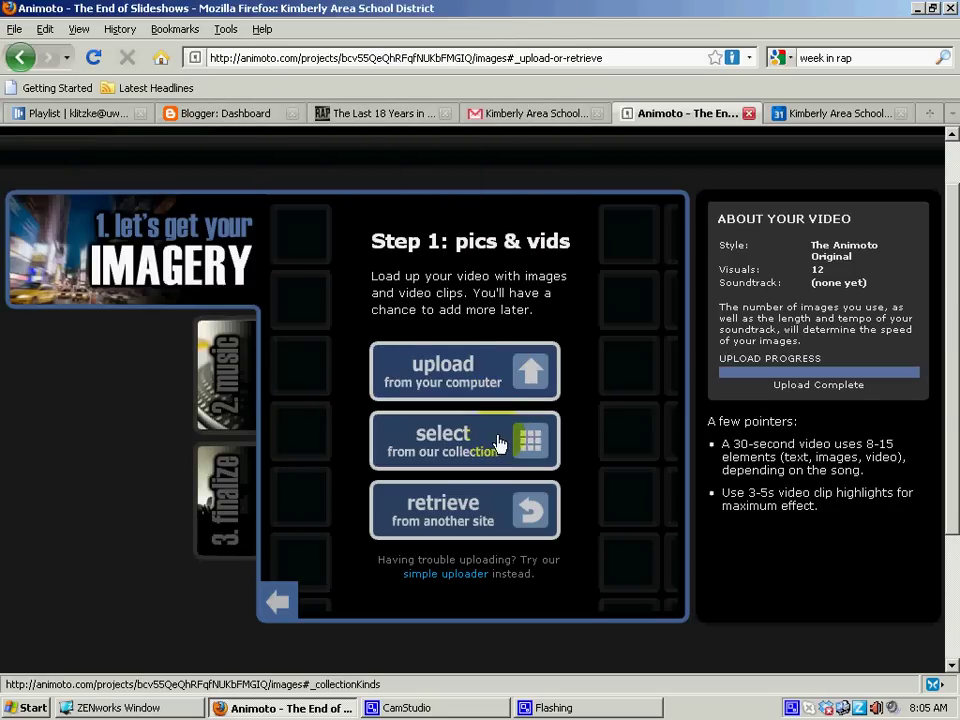
{"action": "left_click", "coordinate": [499, 444]}
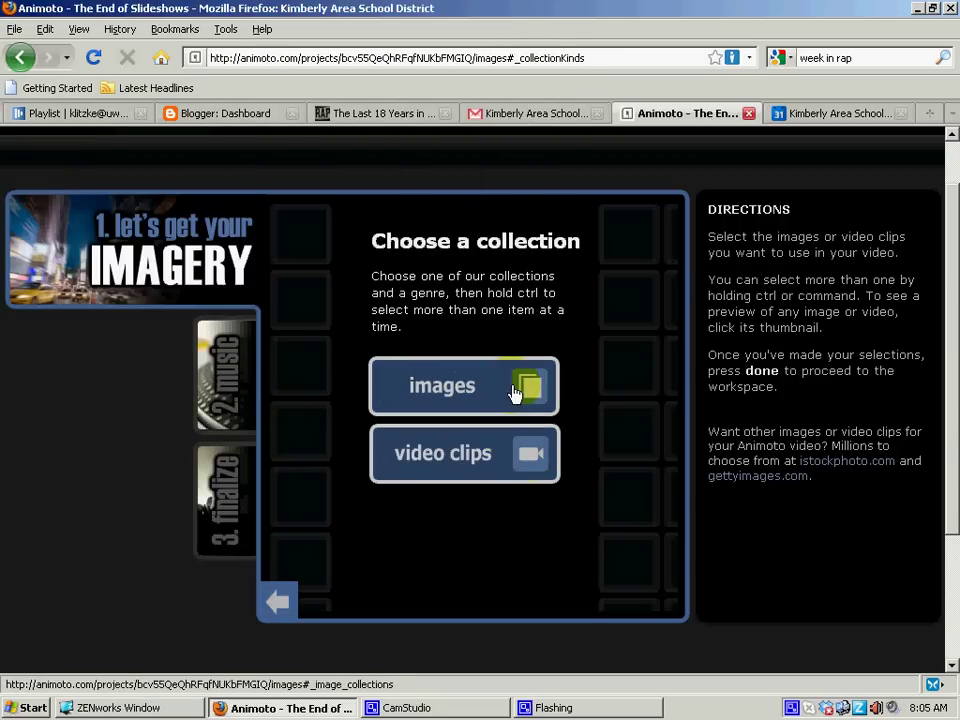
{"action": "left_click", "coordinate": [523, 456]}
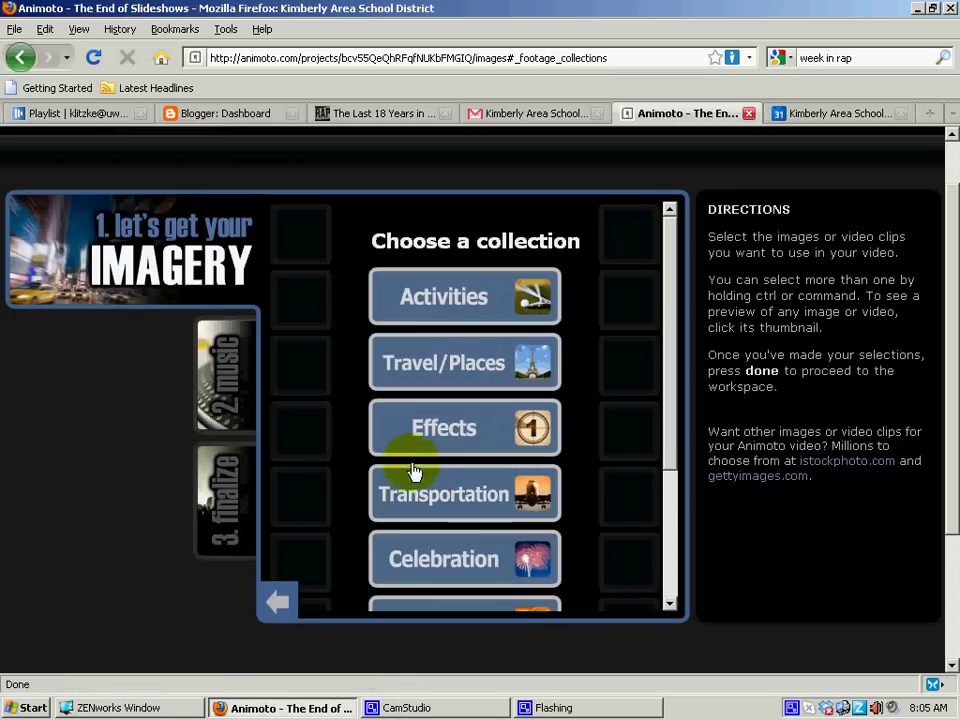
{"action": "left_click", "coordinate": [502, 426]}
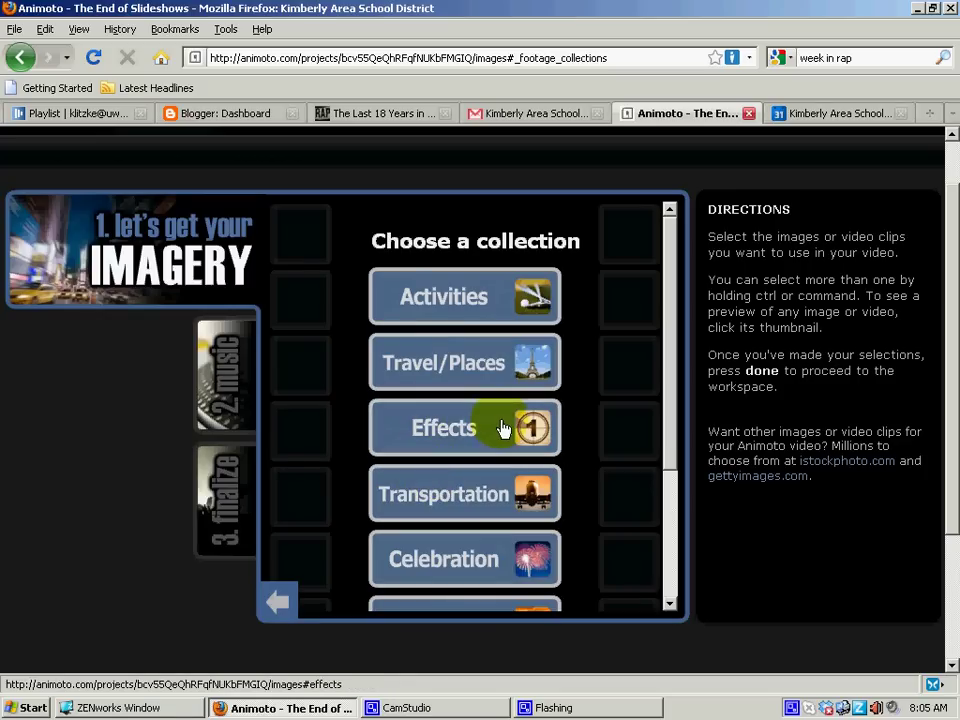
{"action": "left_click", "coordinate": [497, 234]}
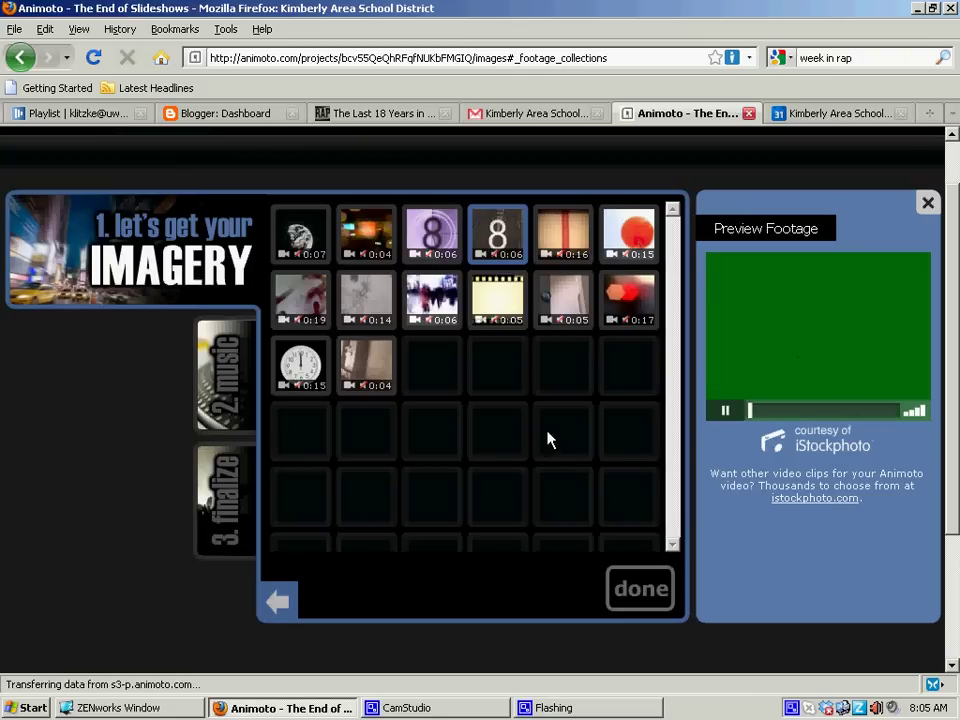
{"action": "left_click", "coordinate": [632, 588]}
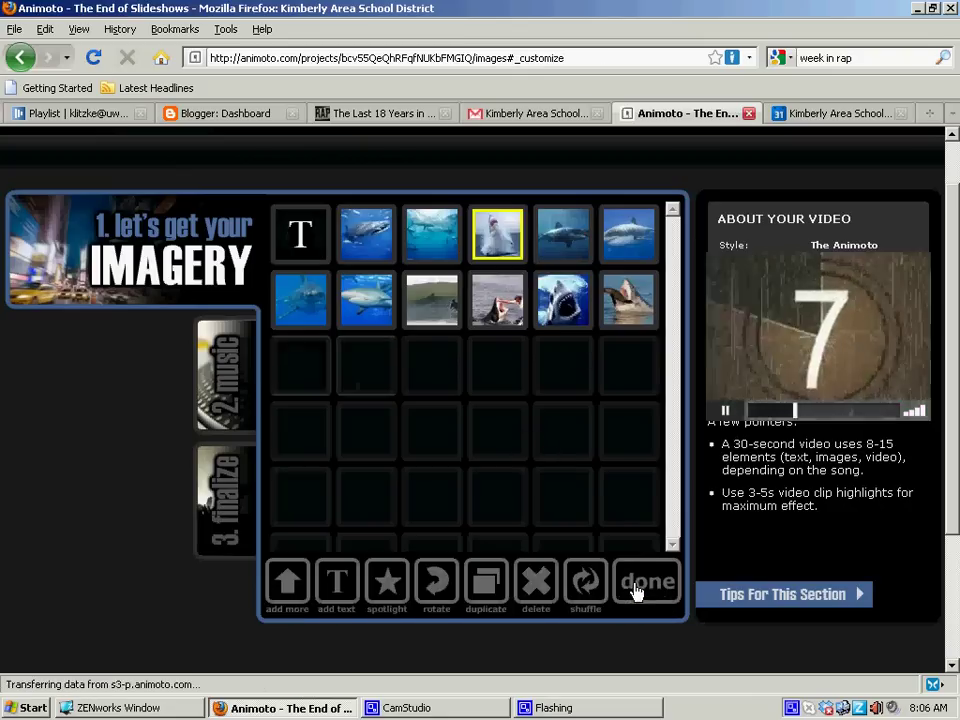
Move the countdown clip to the first position, keep its 5-second highlight, and go to music.
{"action": "left_click_drag", "start_coordinate": [327, 371], "coordinate": [300, 235]}
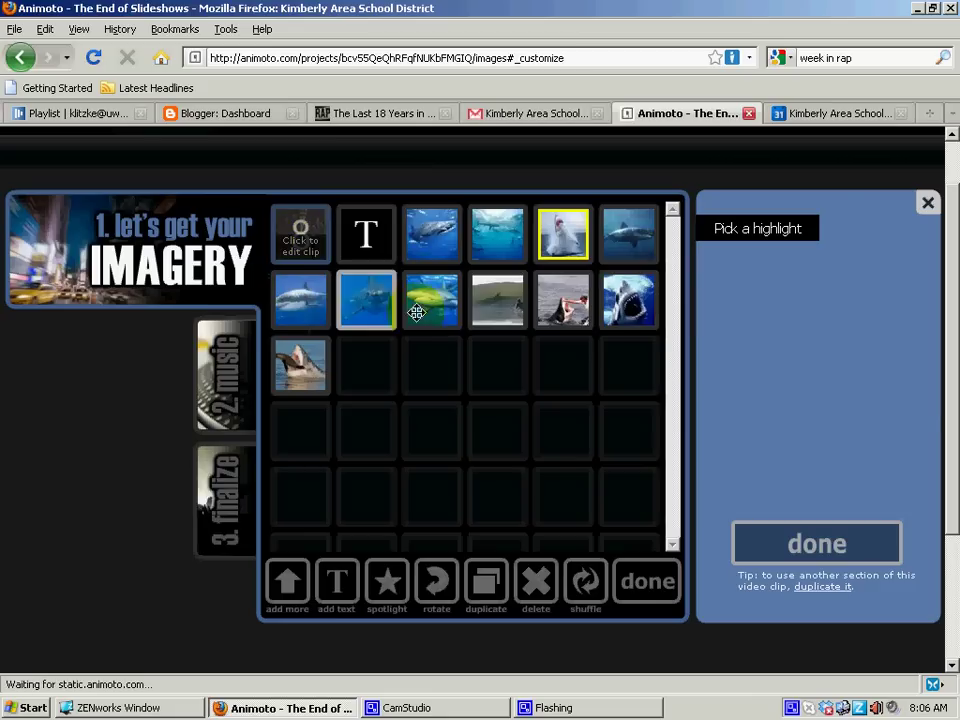
{"action": "left_click", "coordinate": [745, 543]}
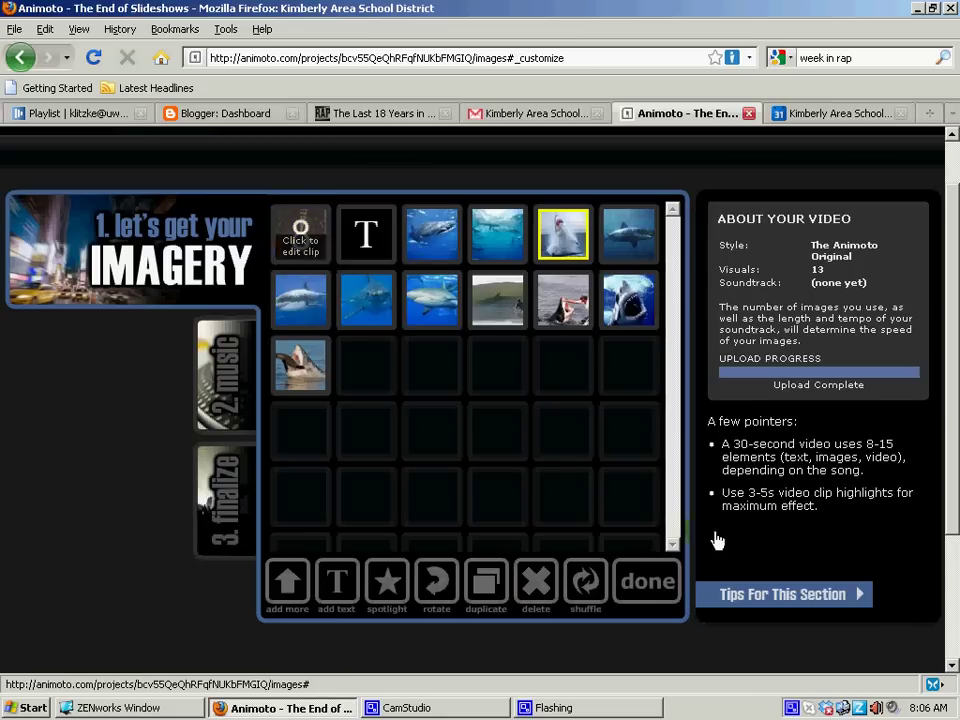
{"action": "left_click", "coordinate": [228, 396]}
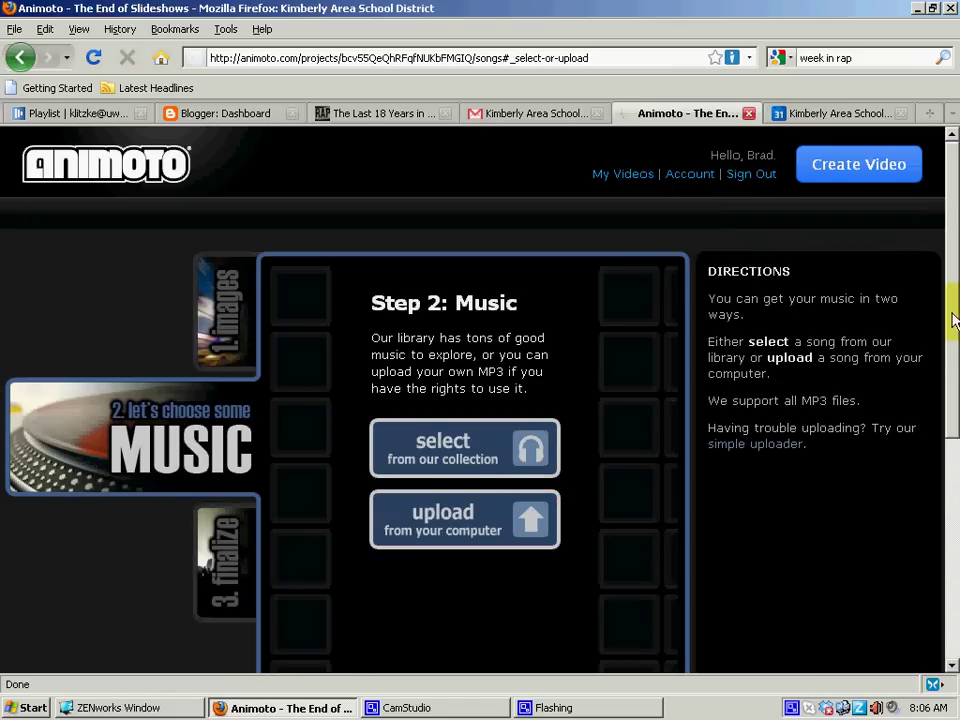
Pick All Mine from the Top 40/Pop library genre as the soundtrack and save it.
{"action": "left_click_drag", "start_coordinate": [953, 320], "coordinate": [953, 375]}
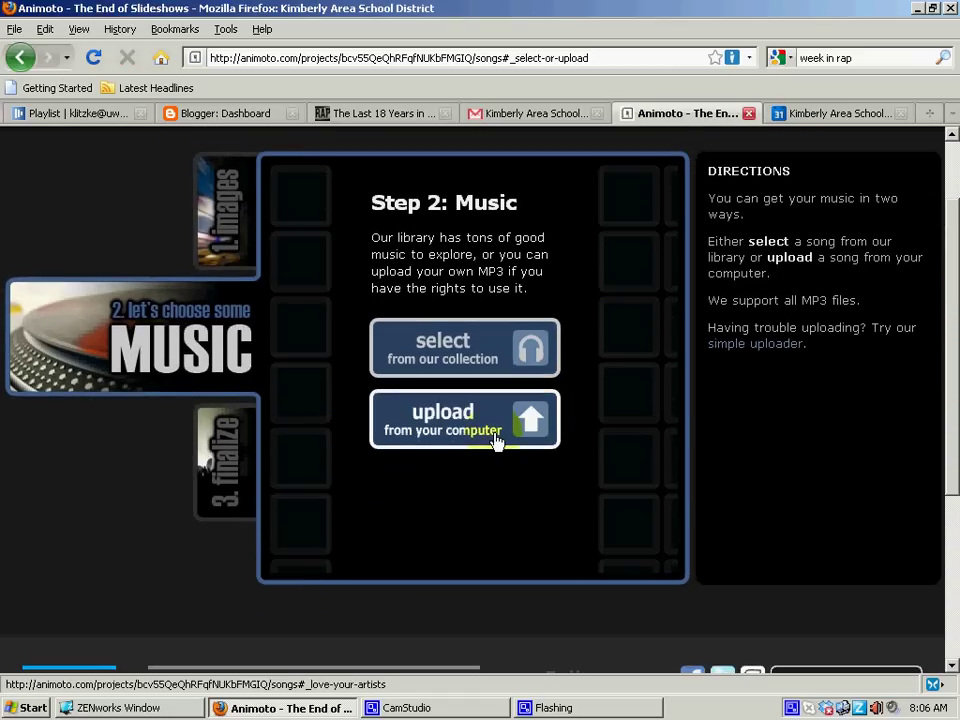
{"action": "left_click", "coordinate": [529, 347]}
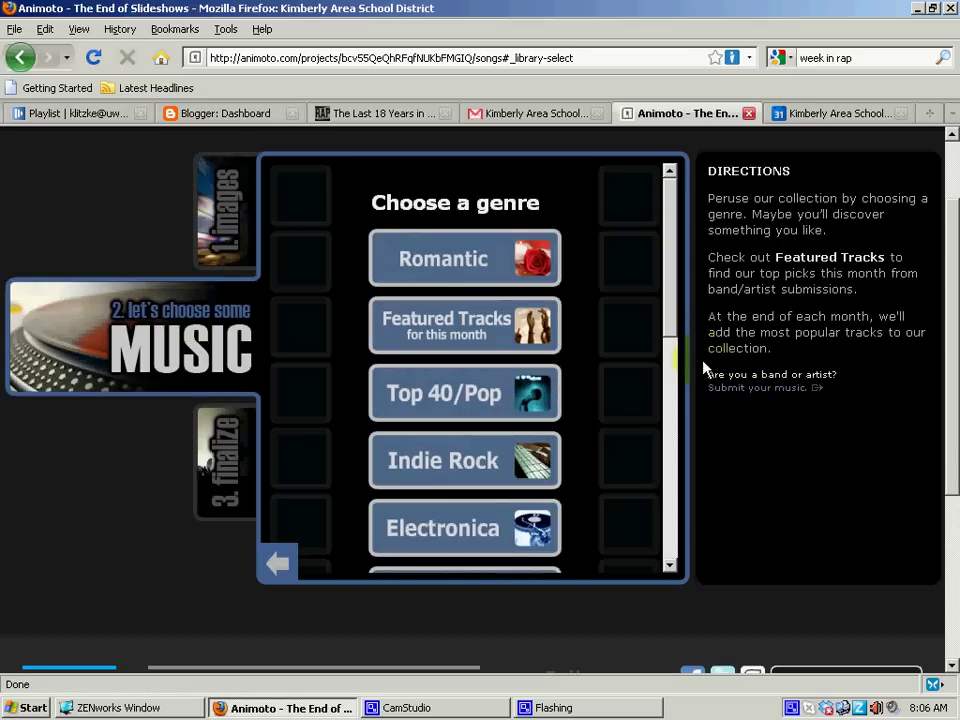
{"action": "left_click", "coordinate": [531, 398]}
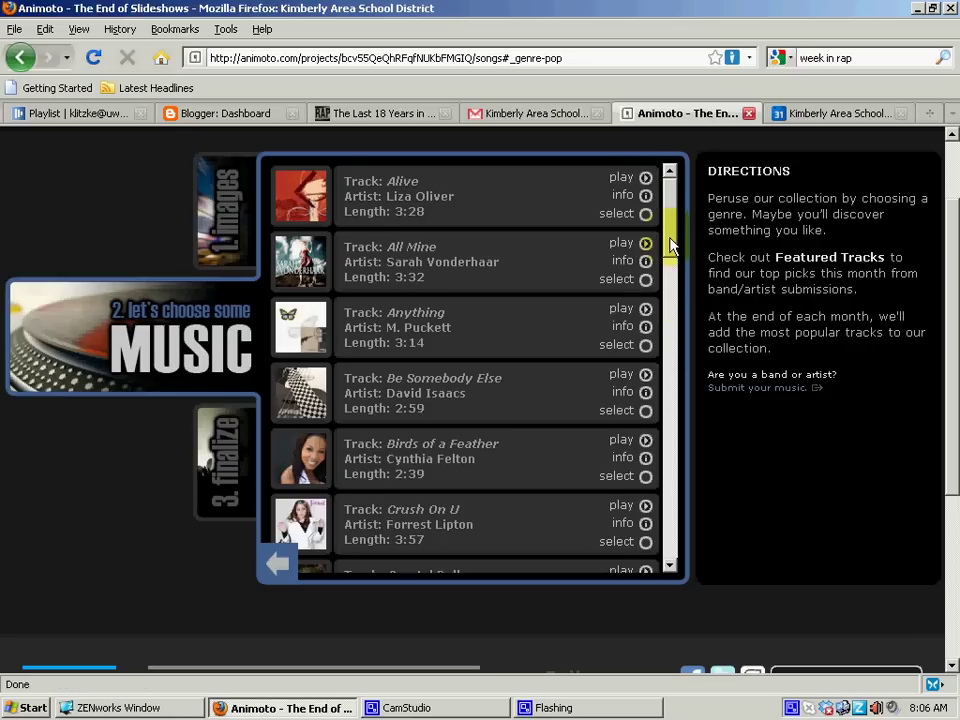
{"action": "left_click_drag", "start_coordinate": [670, 245], "coordinate": [671, 272]}
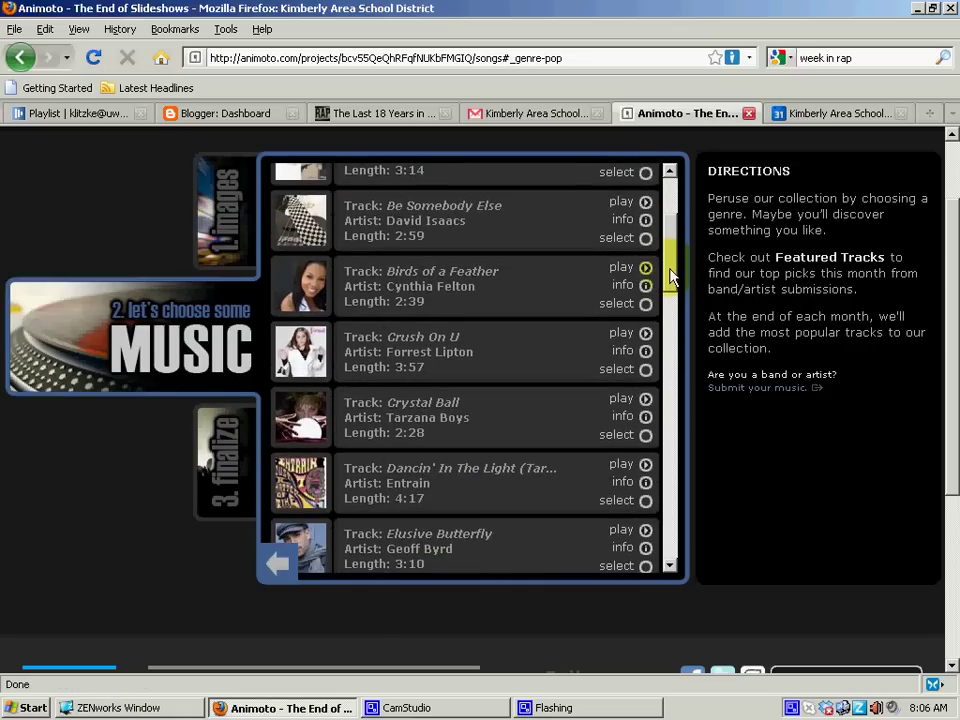
{"action": "scroll", "coordinate": [660, 260], "scroll_direction": "up", "scroll_amount": 5}
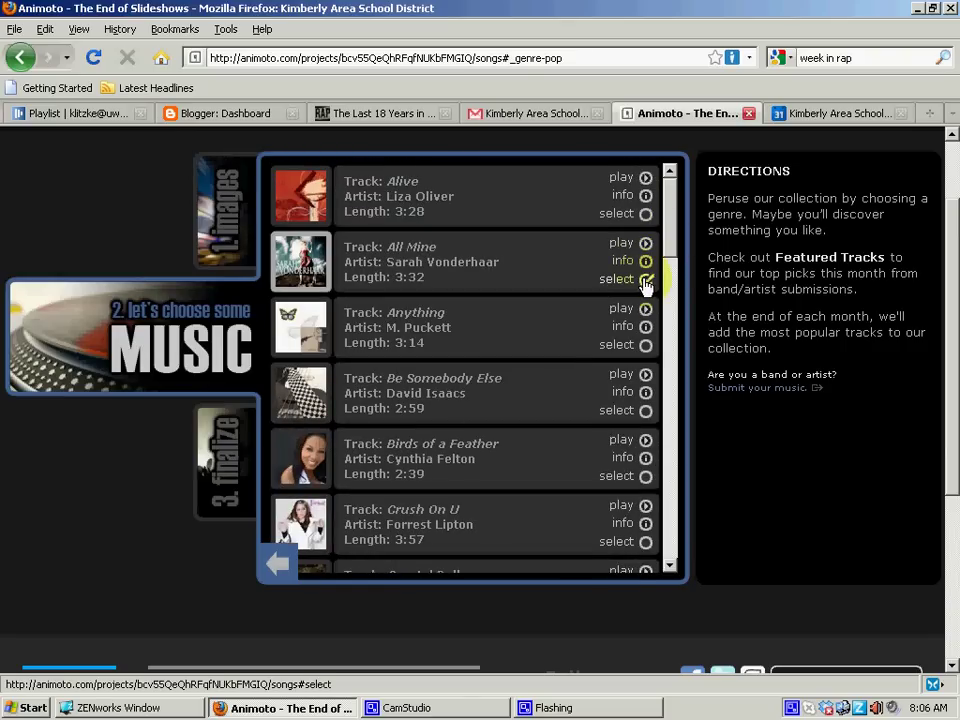
{"action": "left_click", "coordinate": [645, 280]}
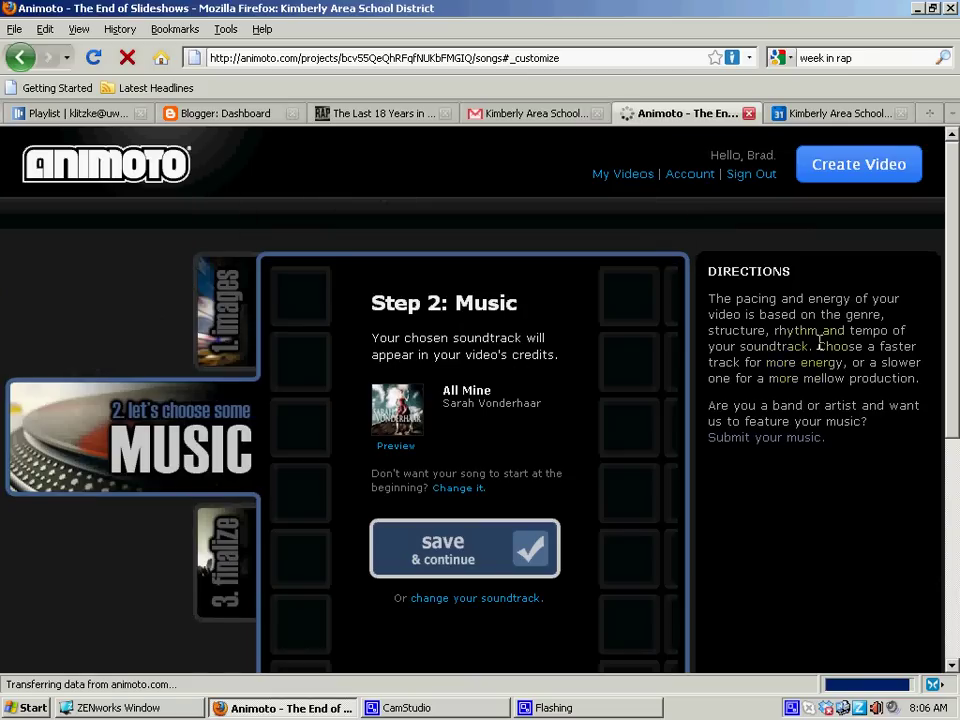
{"action": "left_click", "coordinate": [530, 555]}
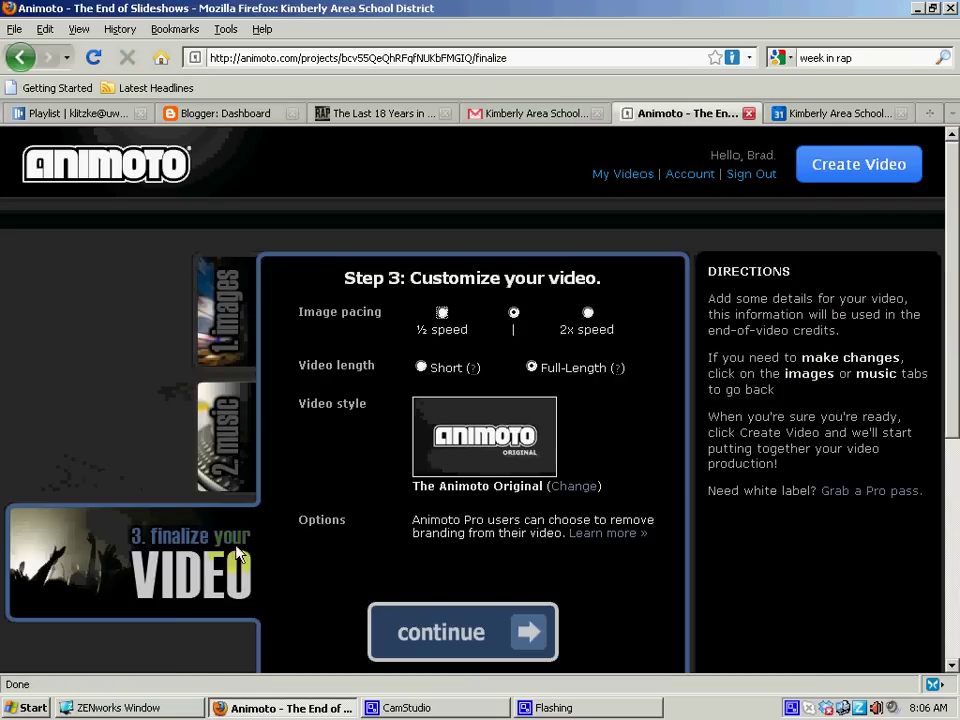
Enter the title 'Sharks' and the description 'A show about sharks'.
{"action": "scroll", "coordinate": [610, 476], "scroll_direction": "down", "scroll_amount": 2}
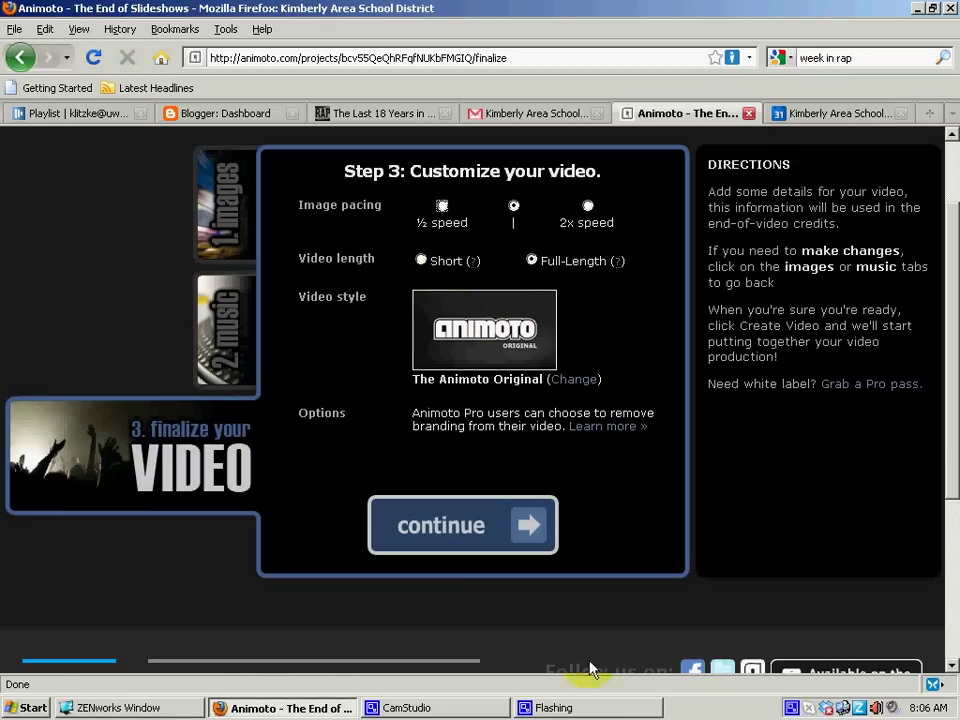
{"action": "left_click", "coordinate": [531, 540]}
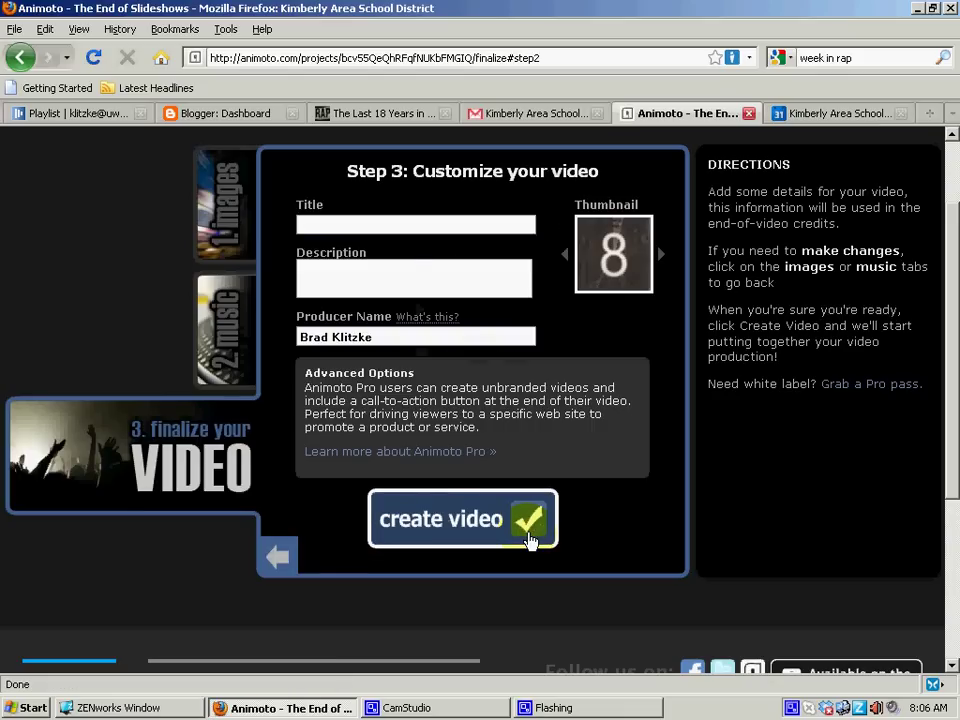
{"action": "left_click", "coordinate": [383, 224]}
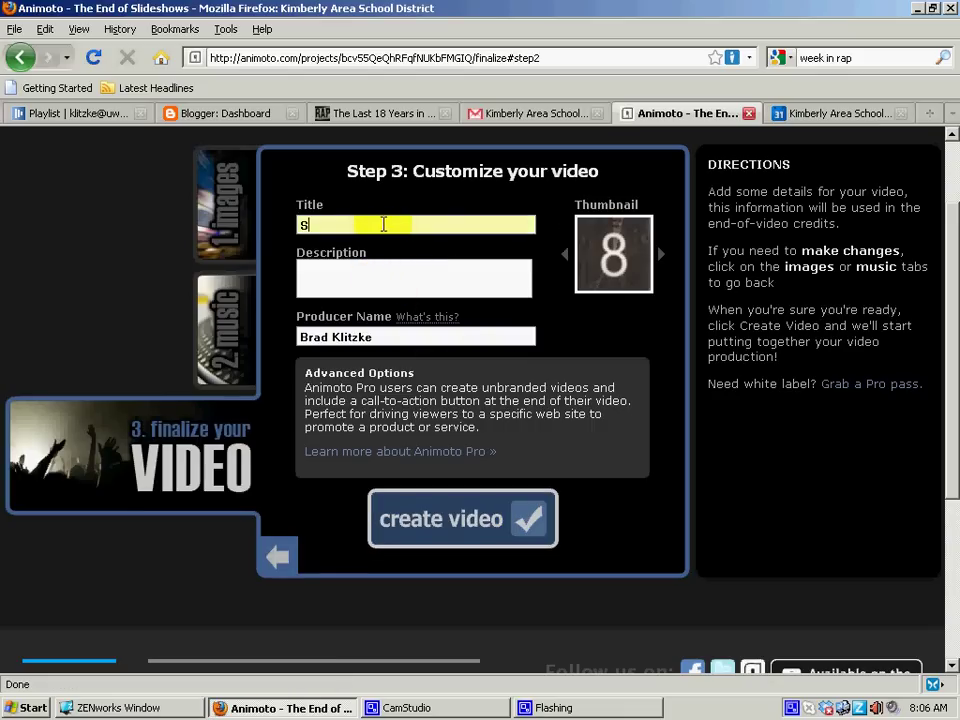
{"action": "left_click", "coordinate": [397, 287]}
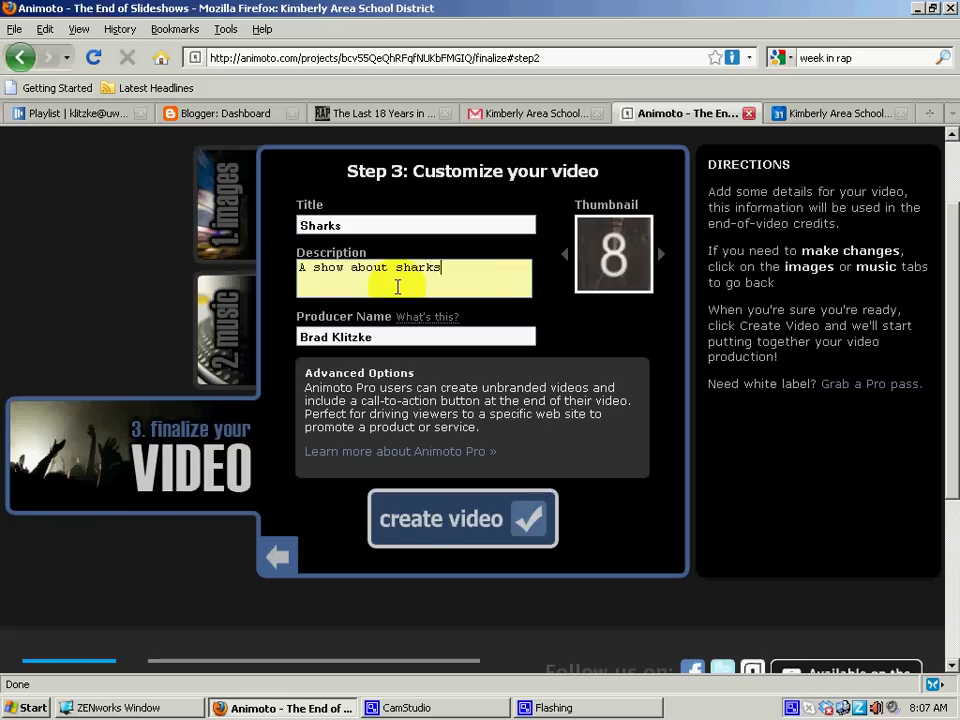
Shorten the producer's surname to an initial and start producing the video.
{"action": "double_click", "coordinate": [357, 337]}
{"action": "type", "text": "K"}
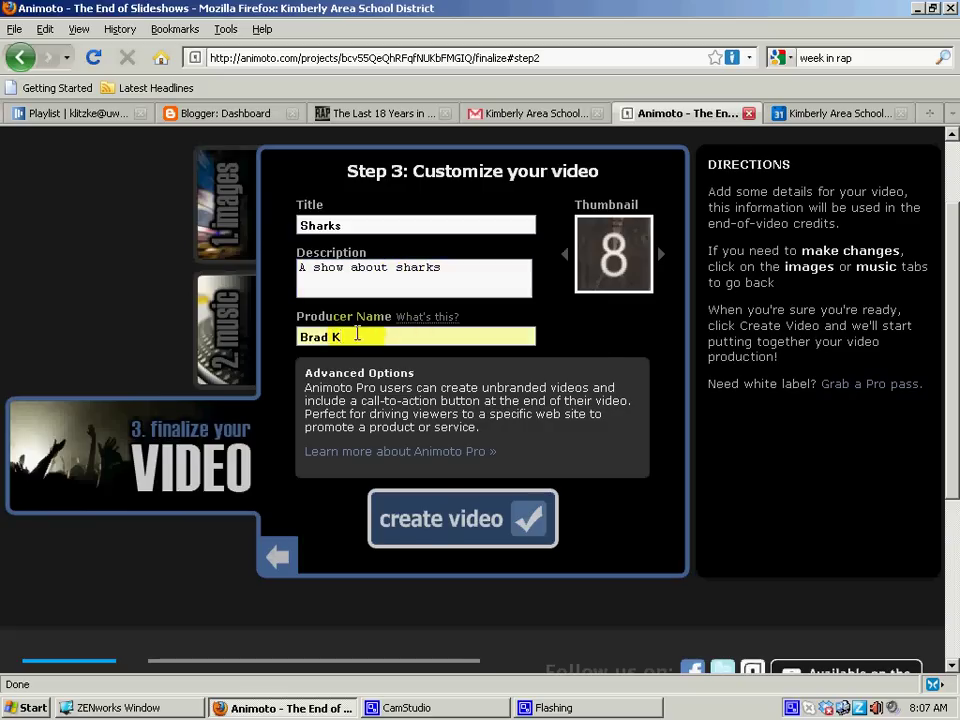
{"action": "left_click", "coordinate": [520, 528]}
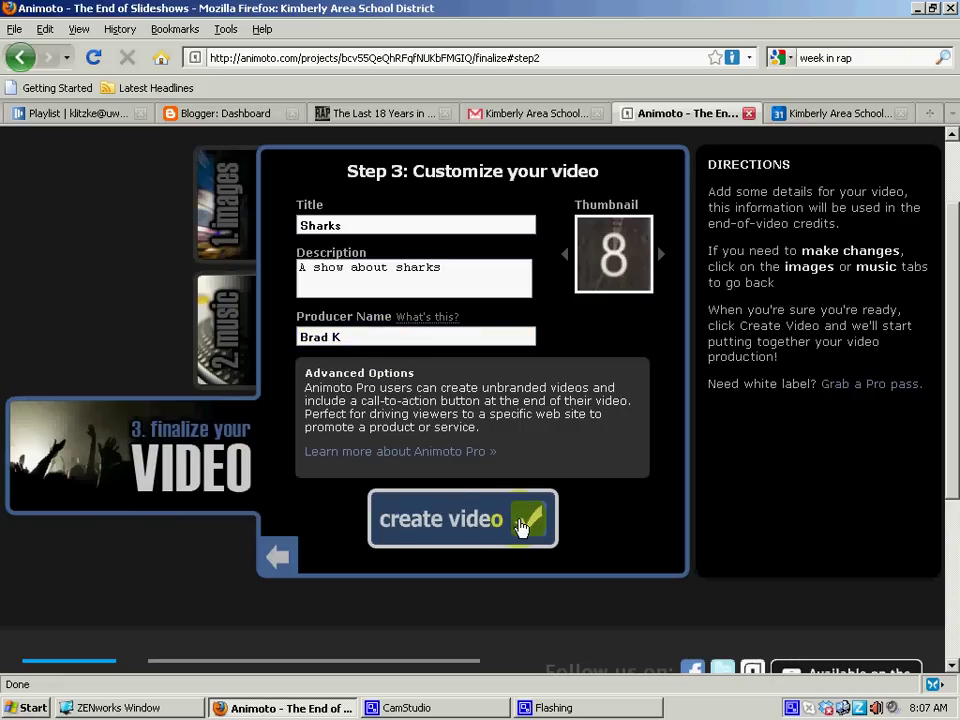
{"action": "left_click", "coordinate": [520, 528]}
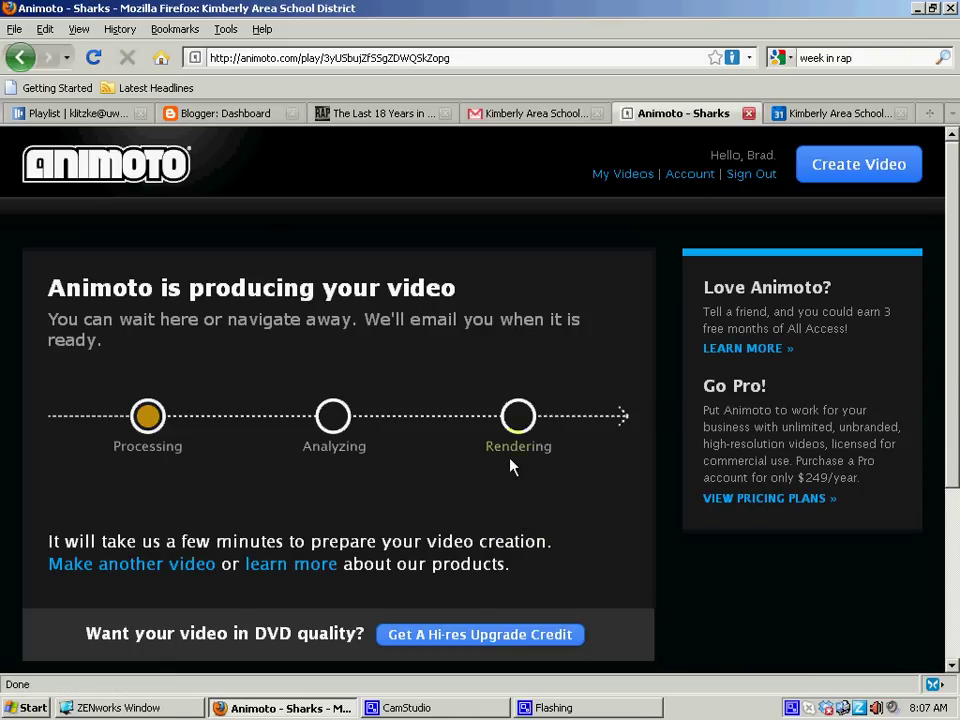
Wait for production to finish until the Sharks video's playback page appears.
{"action": "scroll", "coordinate": [474, 486], "scroll_direction": "down", "scroll_amount": 1}
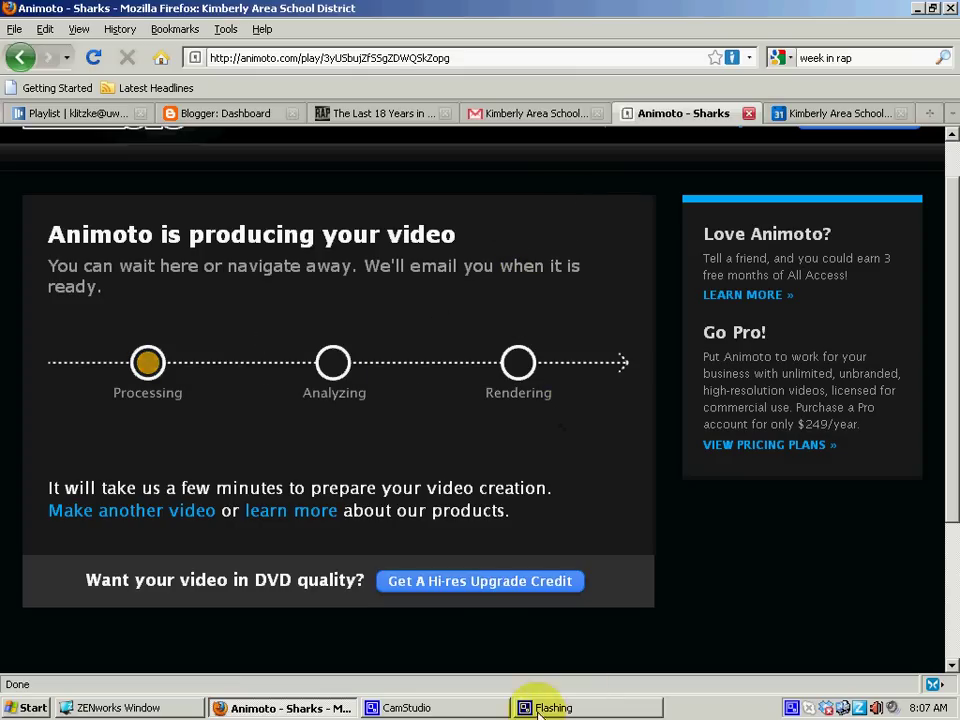
{"action": "left_click", "coordinate": [462, 712]}
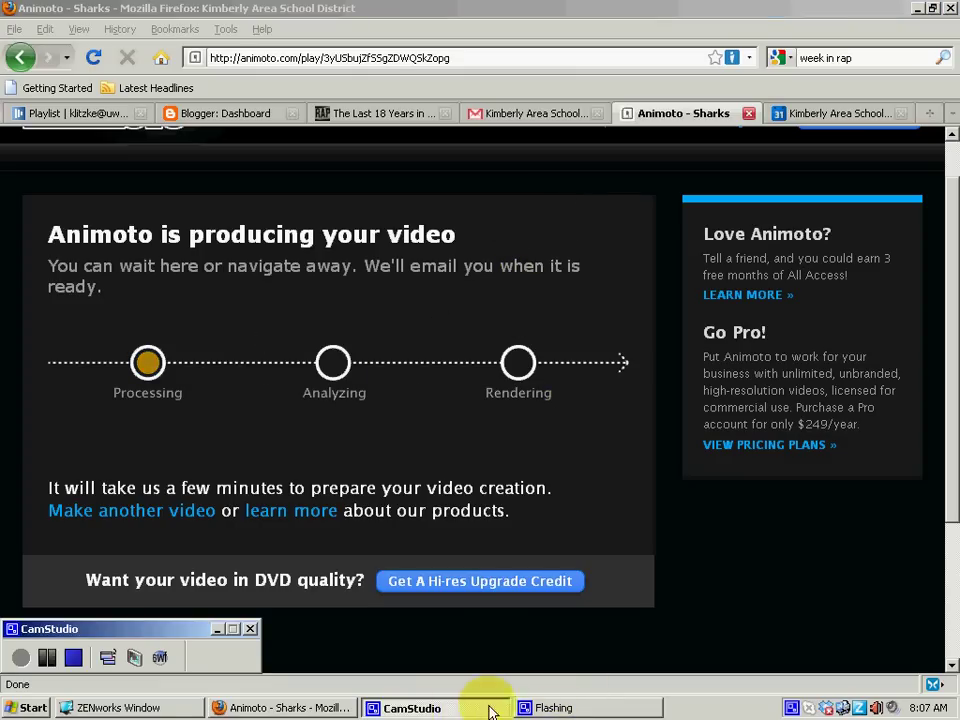
Play the Sharks video through its closing credits to the Animoto end logo.
{"action": "left_click", "coordinate": [20, 658]}
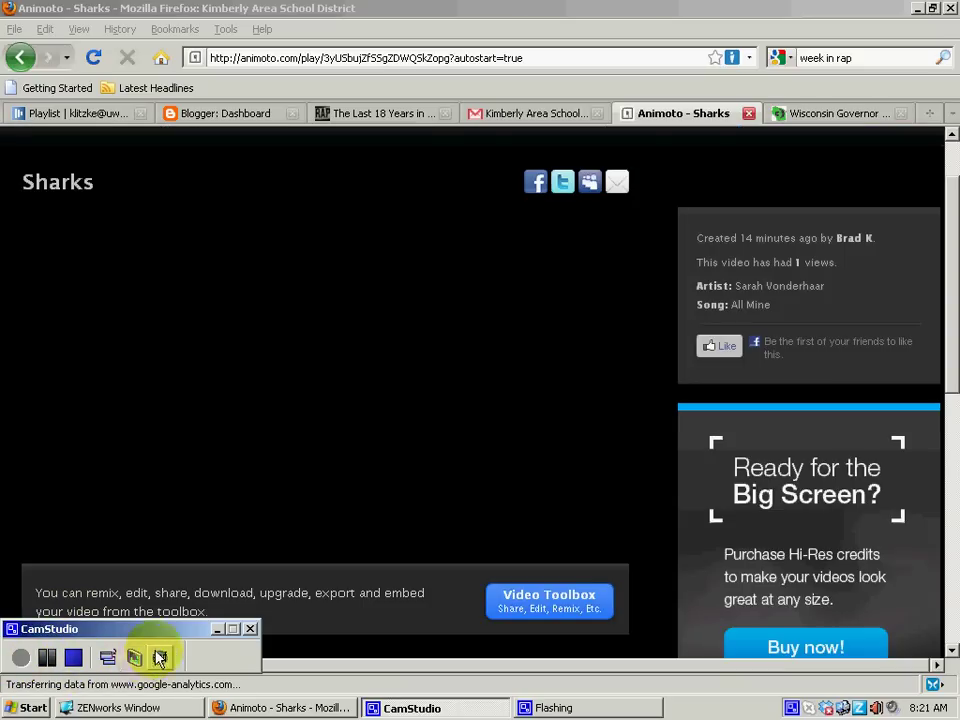
{"action": "mouse_move", "coordinate": [79, 407]}
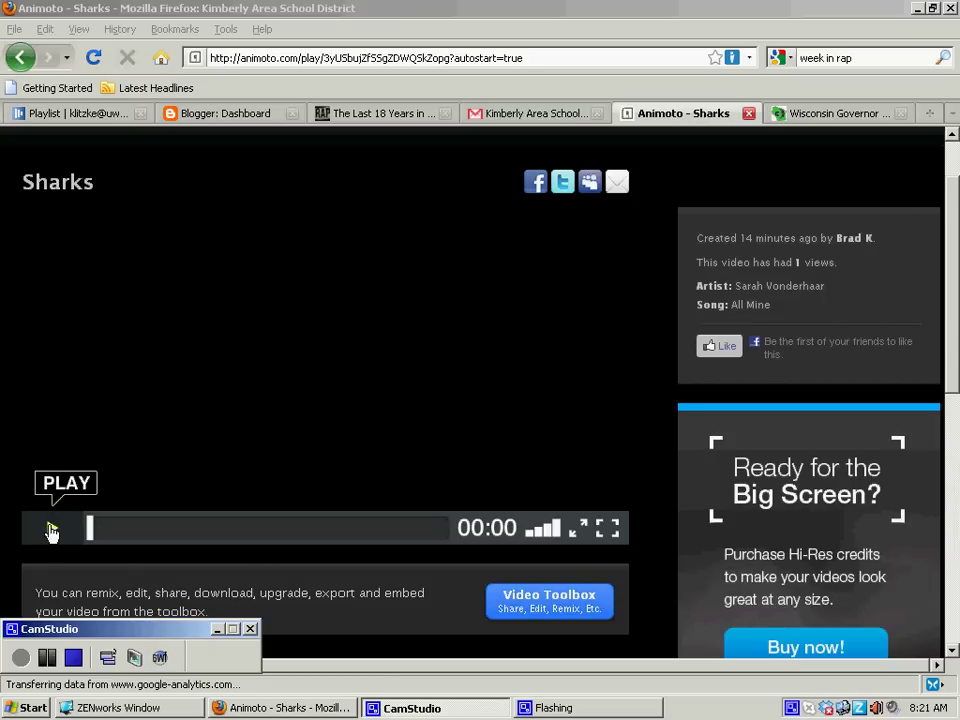
{"action": "left_click", "coordinate": [50, 528]}
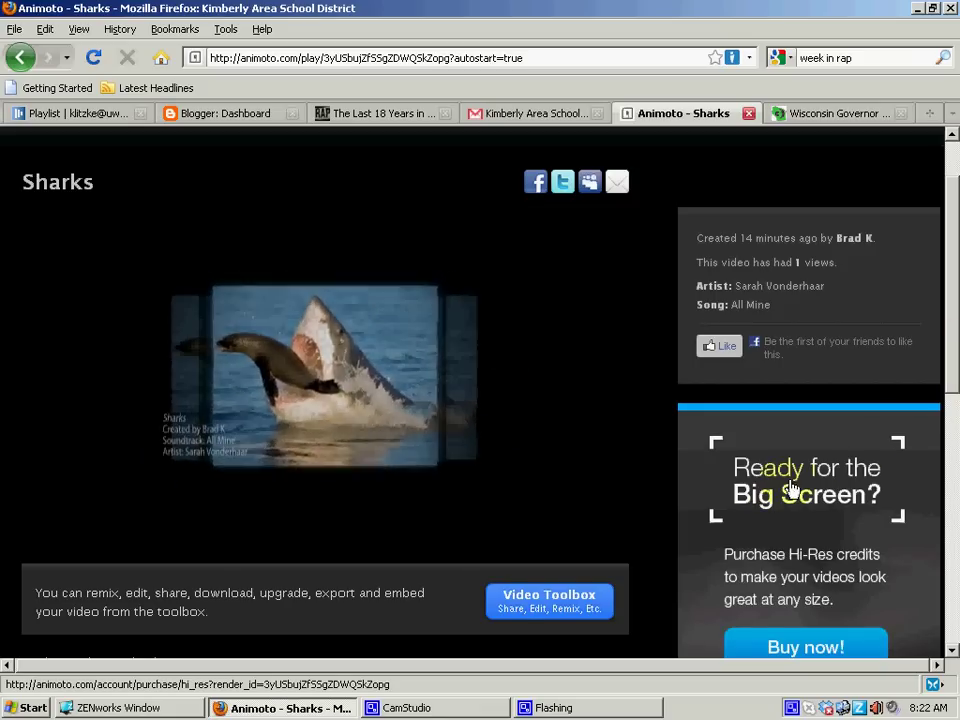
Open the Video Toolbox, review the YouTube/SmugMug export options, then close them.
{"action": "left_click", "coordinate": [543, 603]}
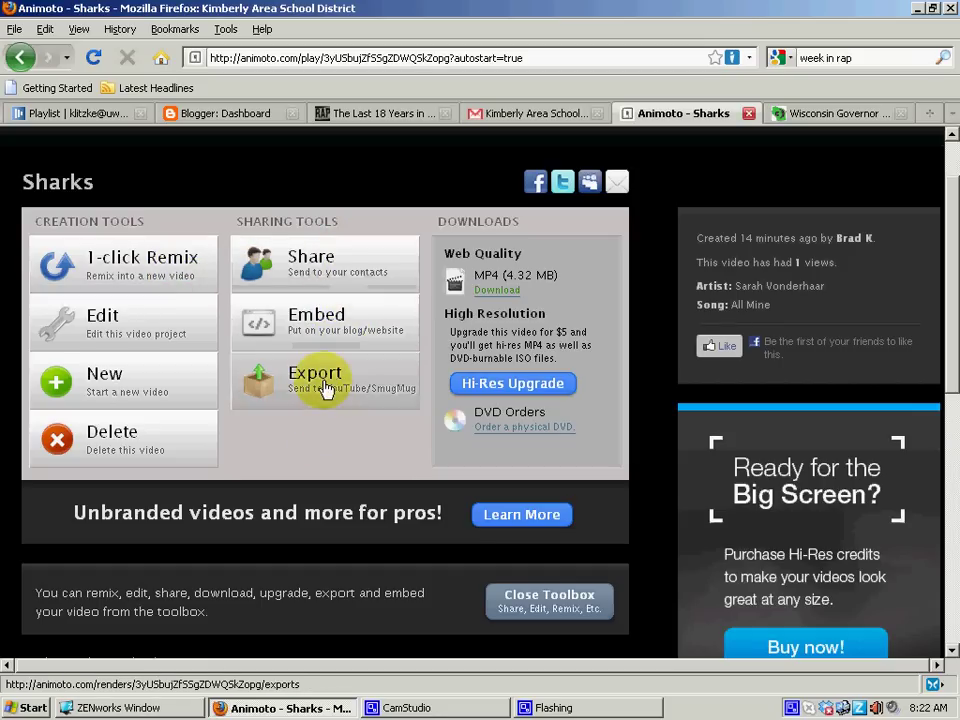
{"action": "left_click", "coordinate": [391, 420]}
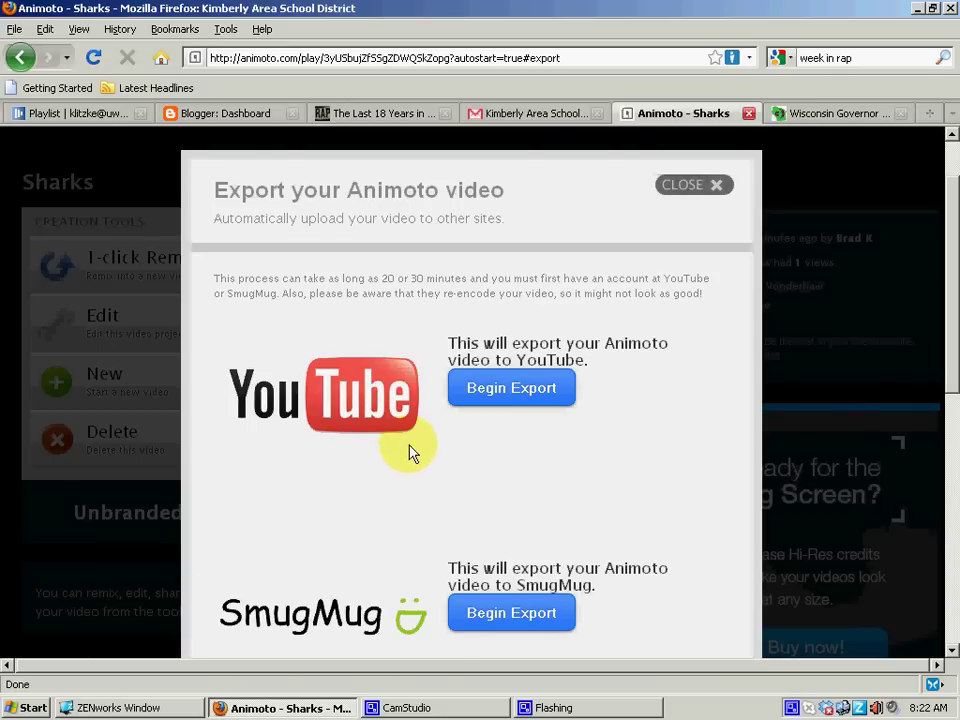
{"action": "left_click", "coordinate": [715, 188]}
{"action": "scroll", "coordinate": [953, 315], "scroll_direction": "down", "scroll_amount": 3}
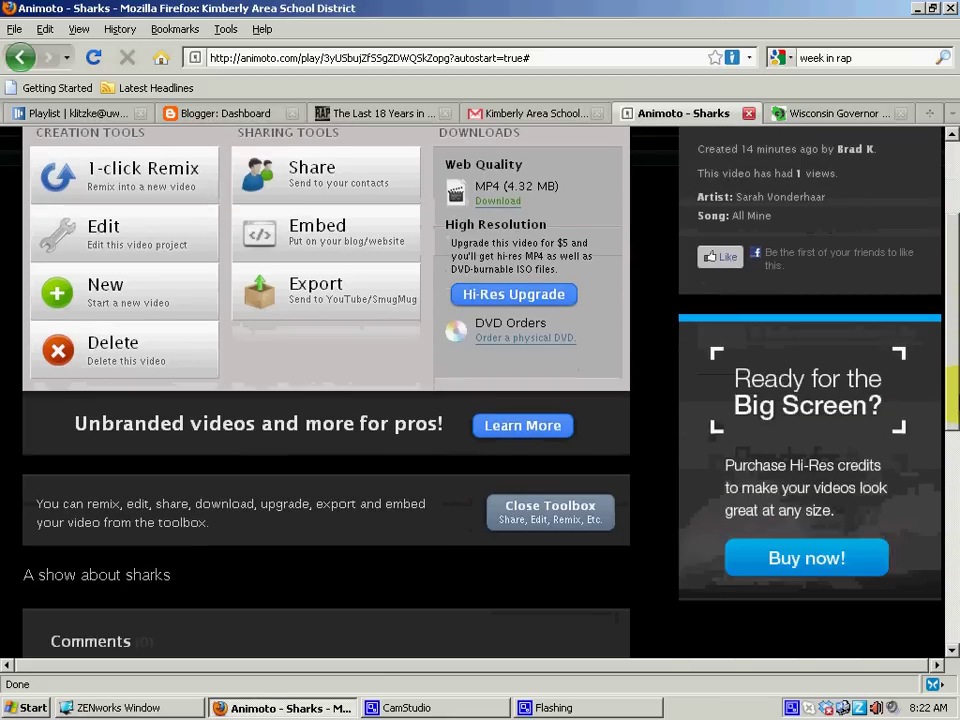